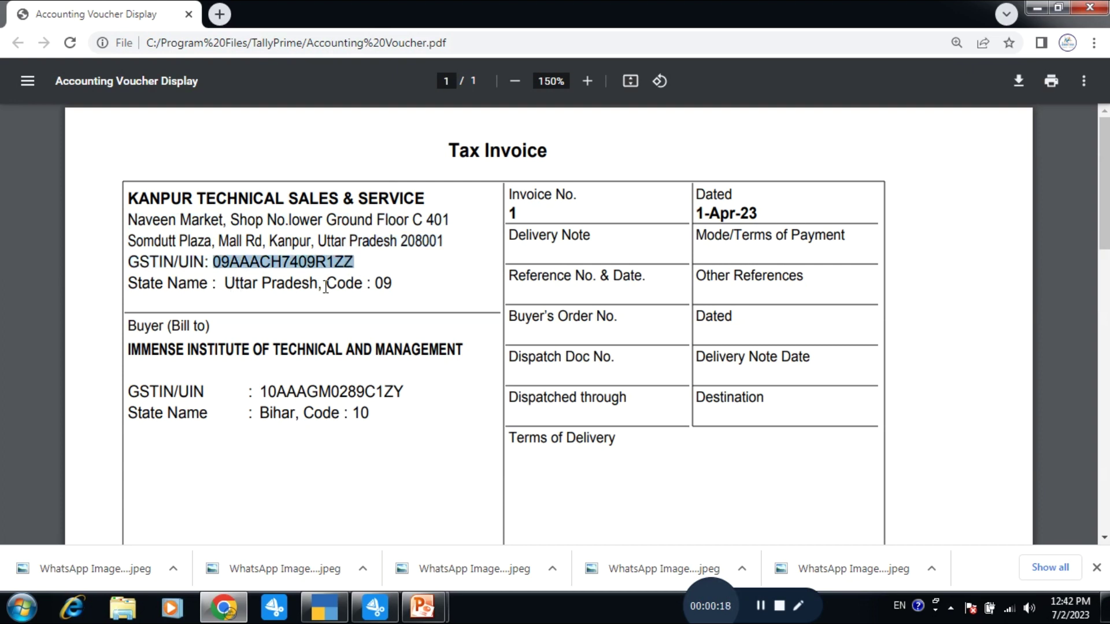
Step: Examine the supplier's and buyer's names, GSTINs and state code in the header of the tax invoice
{"action": "left_click_drag", "start_coordinate": [376, 284], "coordinate": [395, 284]}
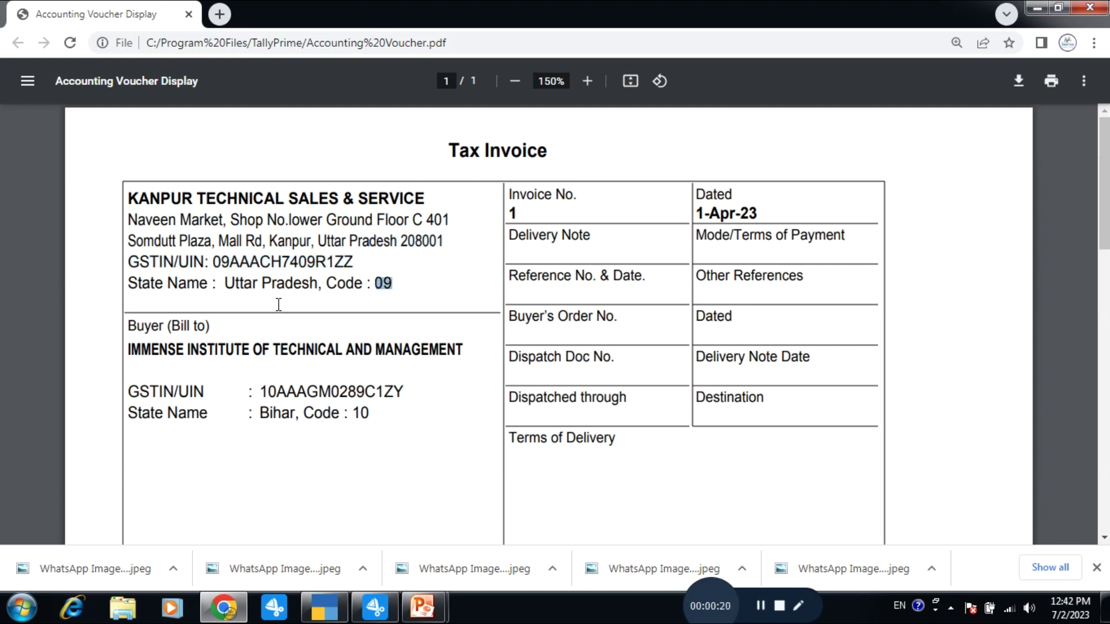
{"action": "left_click", "coordinate": [169, 355]}
{"action": "left_click_drag", "start_coordinate": [170, 355], "coordinate": [463, 354]}
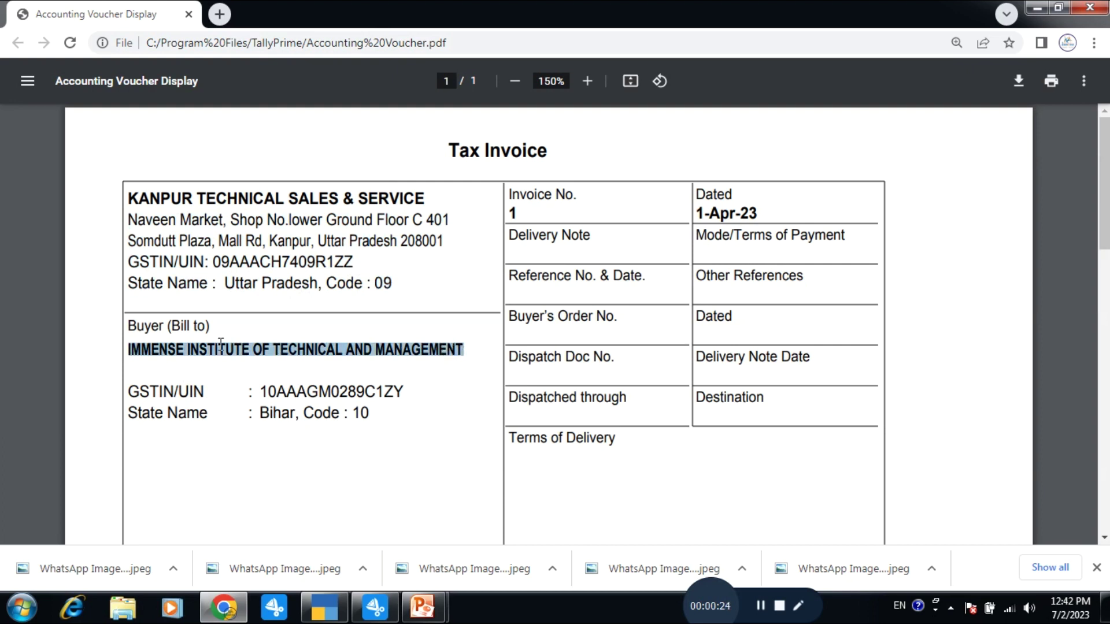
{"action": "left_click_drag", "start_coordinate": [259, 392], "coordinate": [415, 401]}
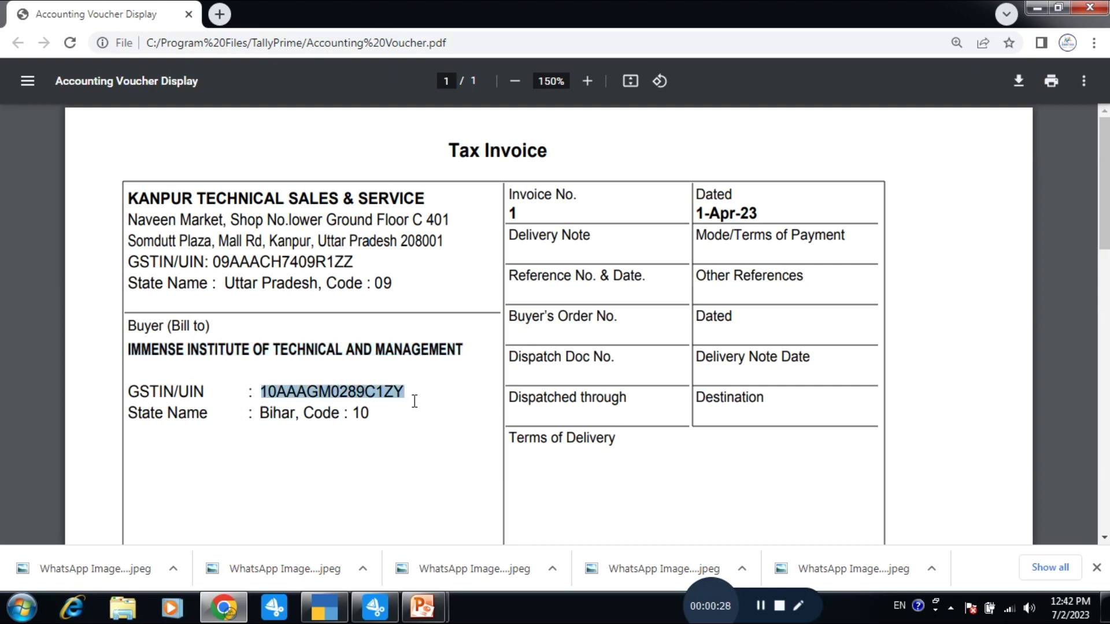
{"action": "left_click_drag", "start_coordinate": [206, 263], "coordinate": [356, 257]}
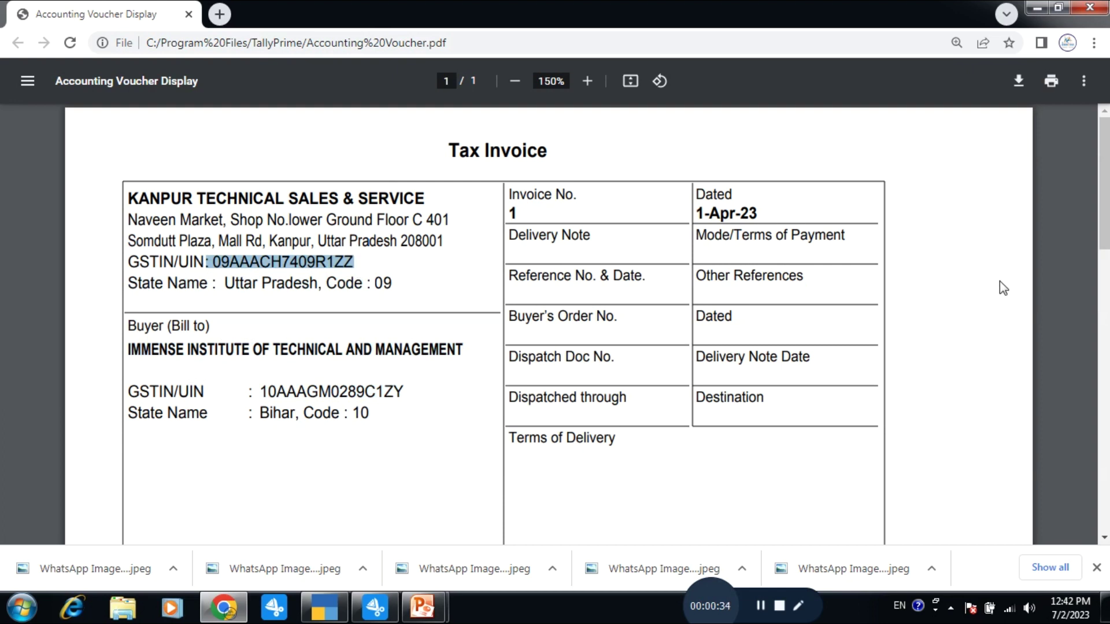
Step: Examine the printer line's quantity, rate and amount, the IGST rate and amount, and the total on the tax invoice
{"action": "left_click_drag", "start_coordinate": [1096, 222], "coordinate": [1101, 324]}
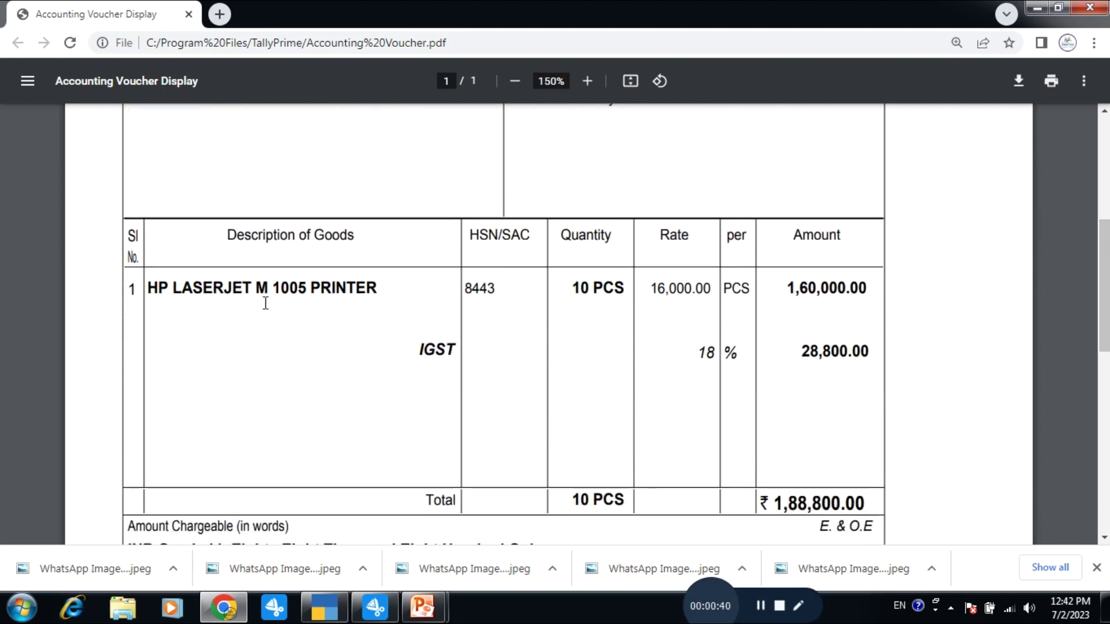
{"action": "double_click", "coordinate": [576, 290]}
{"action": "left_click_drag", "start_coordinate": [654, 287], "coordinate": [726, 292]}
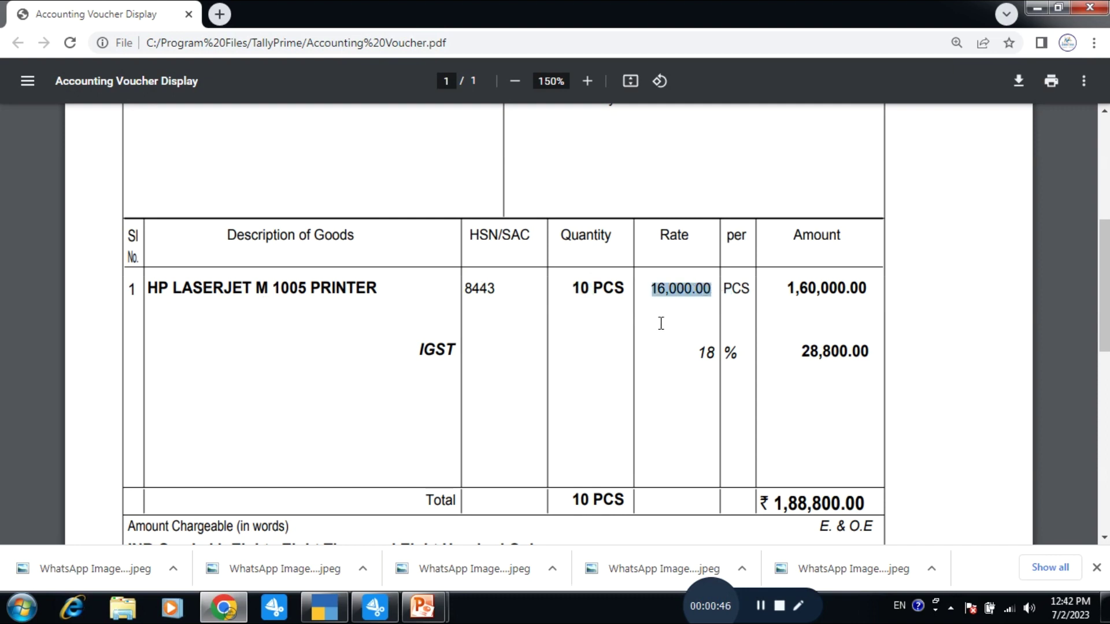
{"action": "left_click_drag", "start_coordinate": [415, 348], "coordinate": [451, 357]}
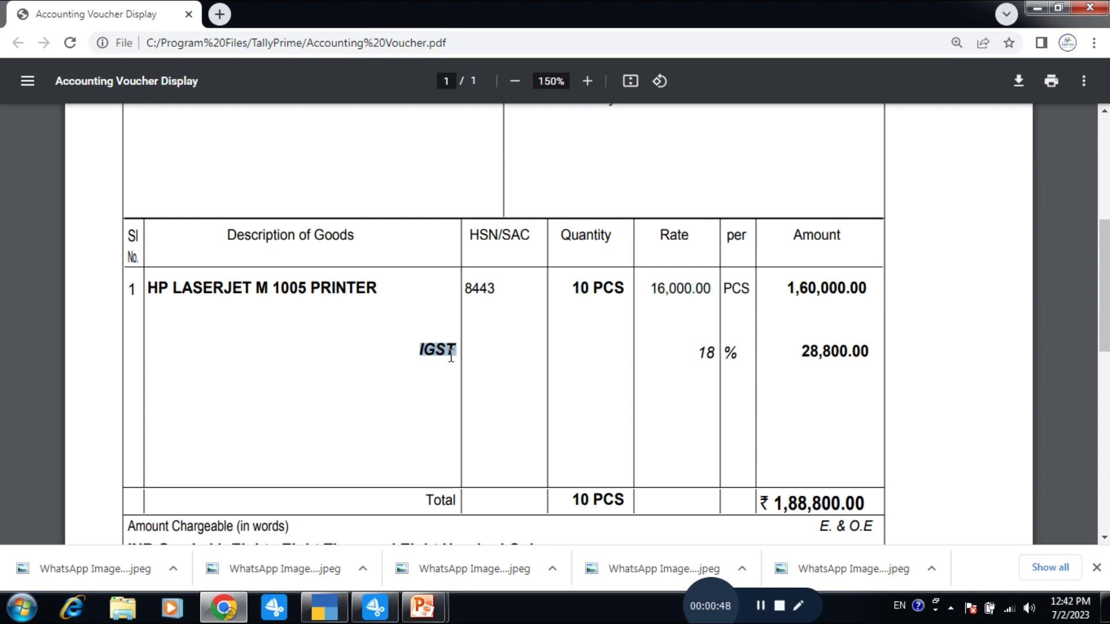
{"action": "left_click_drag", "start_coordinate": [698, 354], "coordinate": [731, 360]}
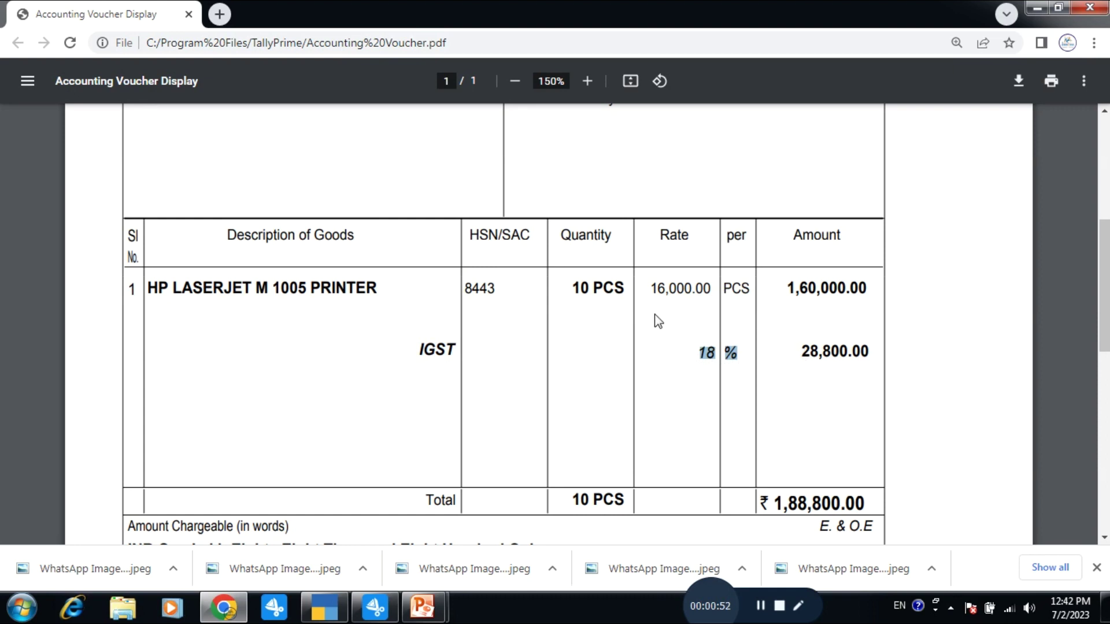
{"action": "left_click_drag", "start_coordinate": [786, 293], "coordinate": [867, 299]}
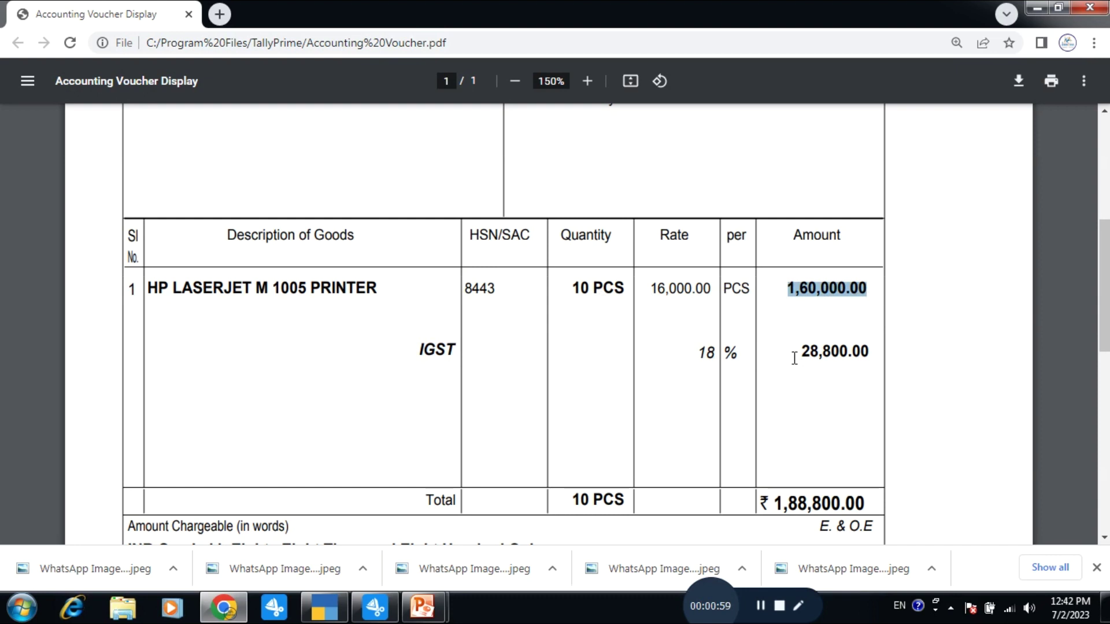
{"action": "left_click_drag", "start_coordinate": [800, 352], "coordinate": [870, 355]}
{"action": "left_click_drag", "start_coordinate": [771, 500], "coordinate": [835, 502]}
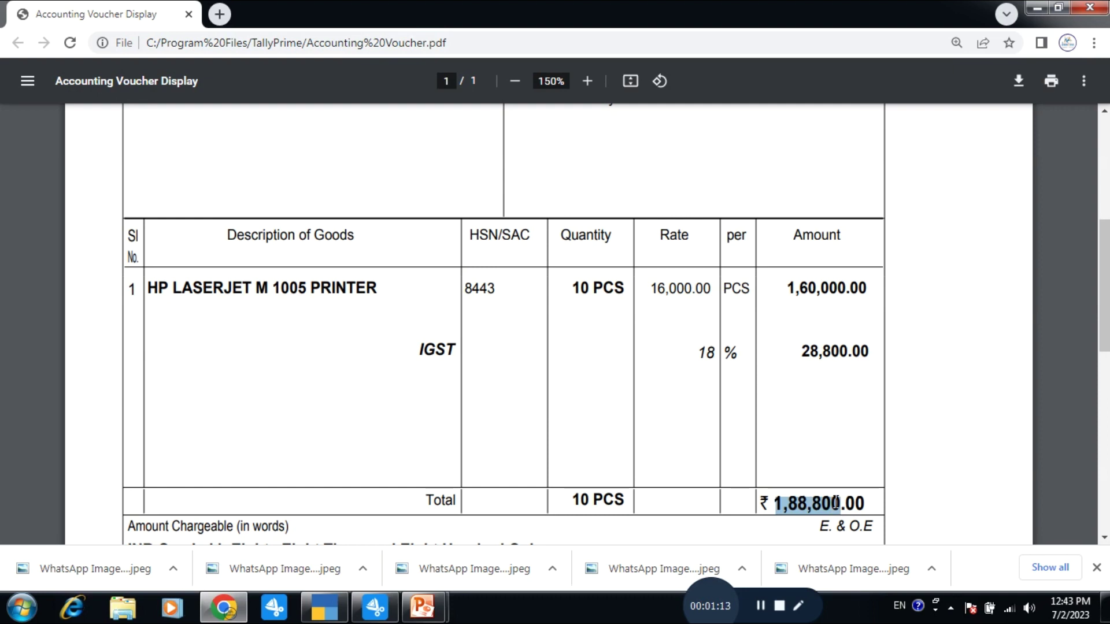
{"action": "scroll", "coordinate": [835, 502], "scroll_direction": "down", "scroll_amount": 2}
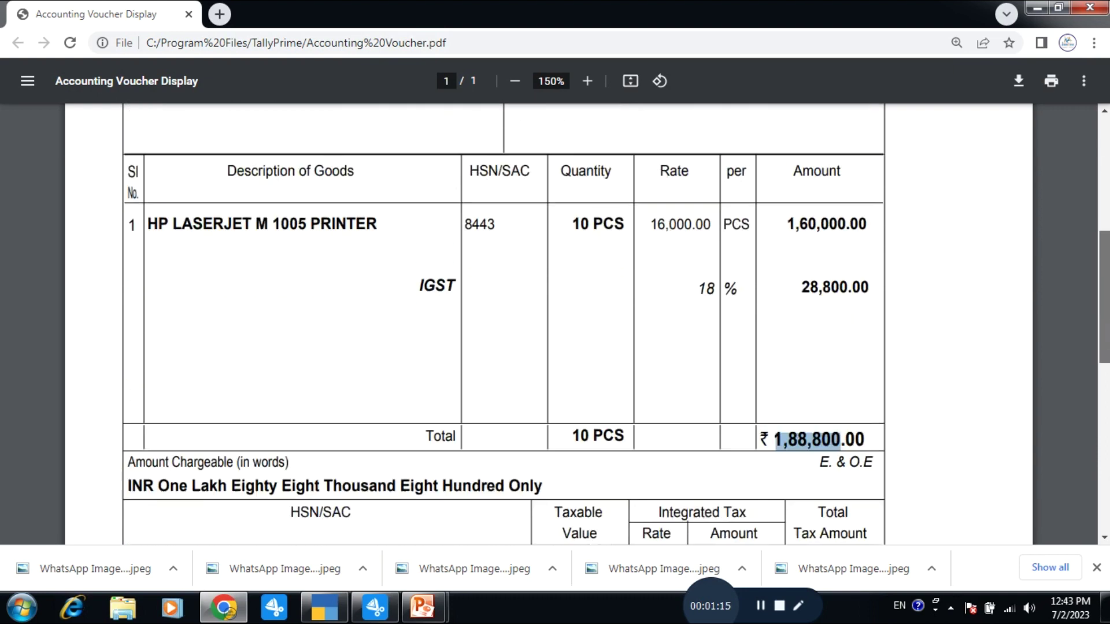
{"action": "scroll", "coordinate": [503, 323], "scroll_direction": "up", "scroll_amount": 2}
Step: Switch to TallyPrime and move to the Create option under Masters in the Gateway of Tally
{"action": "left_click", "coordinate": [325, 607]}
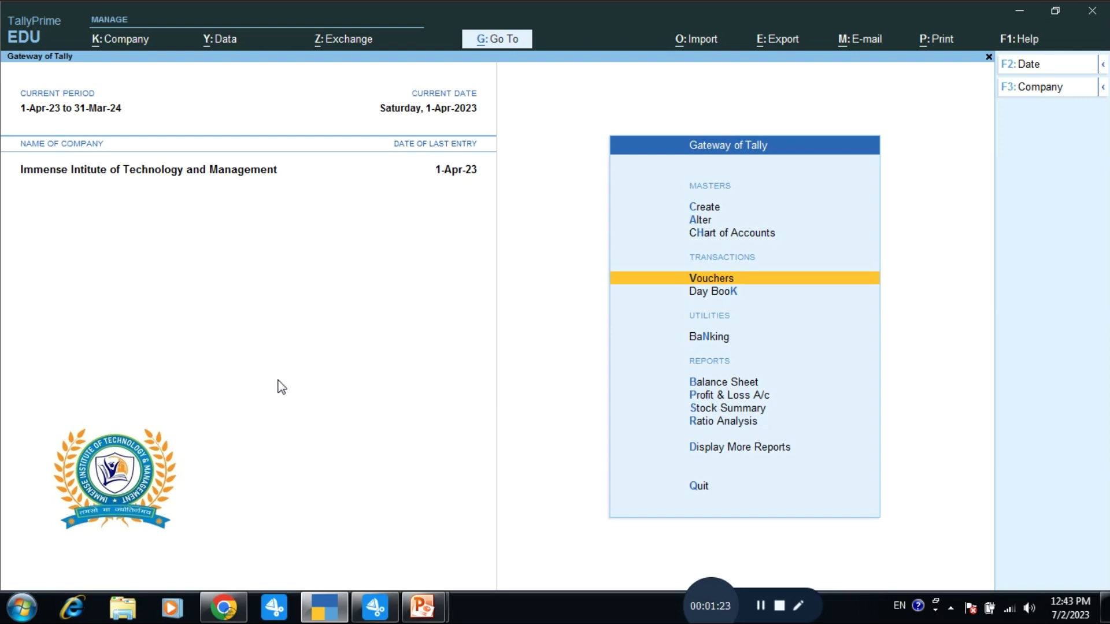
{"action": "key", "text": "Up"}
{"action": "key", "text": "Up"}
{"action": "key", "text": "Up"}
{"action": "key", "text": "Return"}
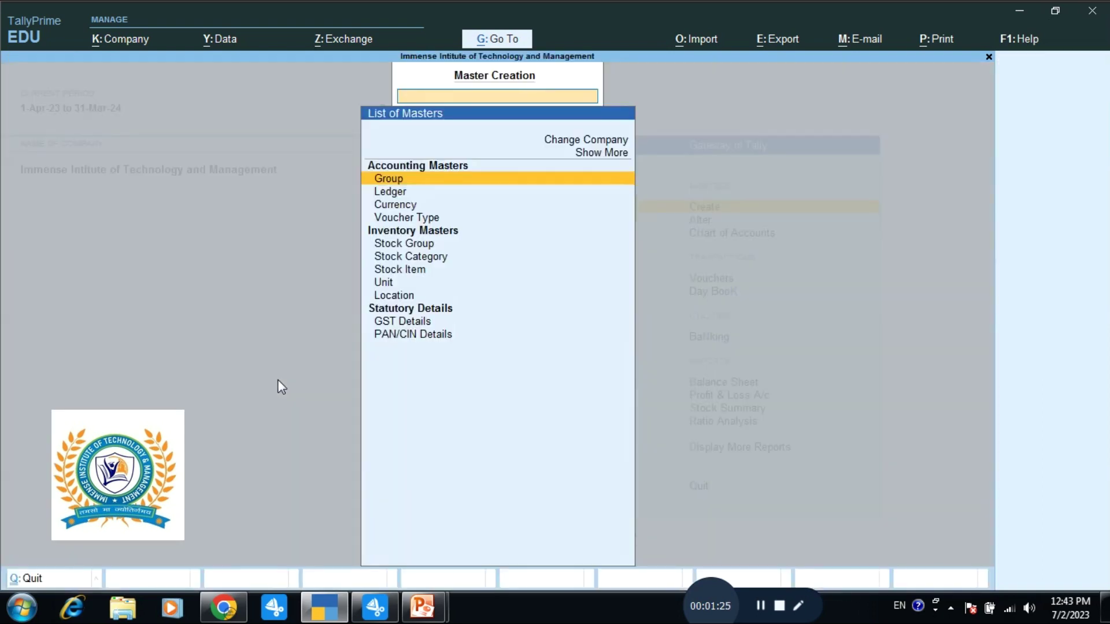
{"action": "key", "text": "Down"}
{"action": "key", "text": "Return"}
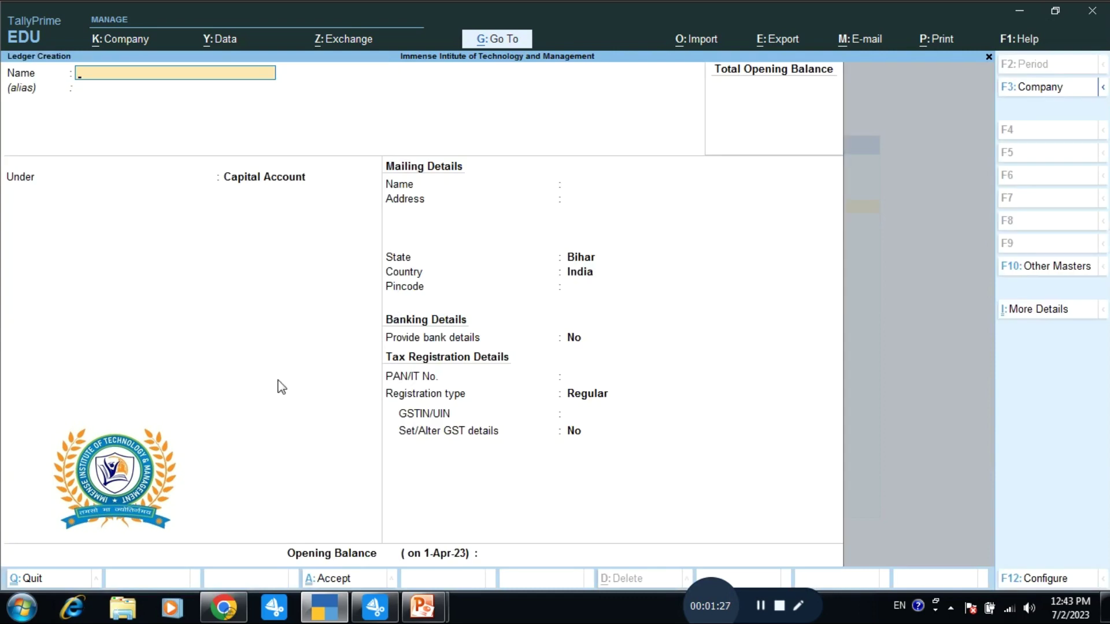
{"action": "key", "text": "Escape"}
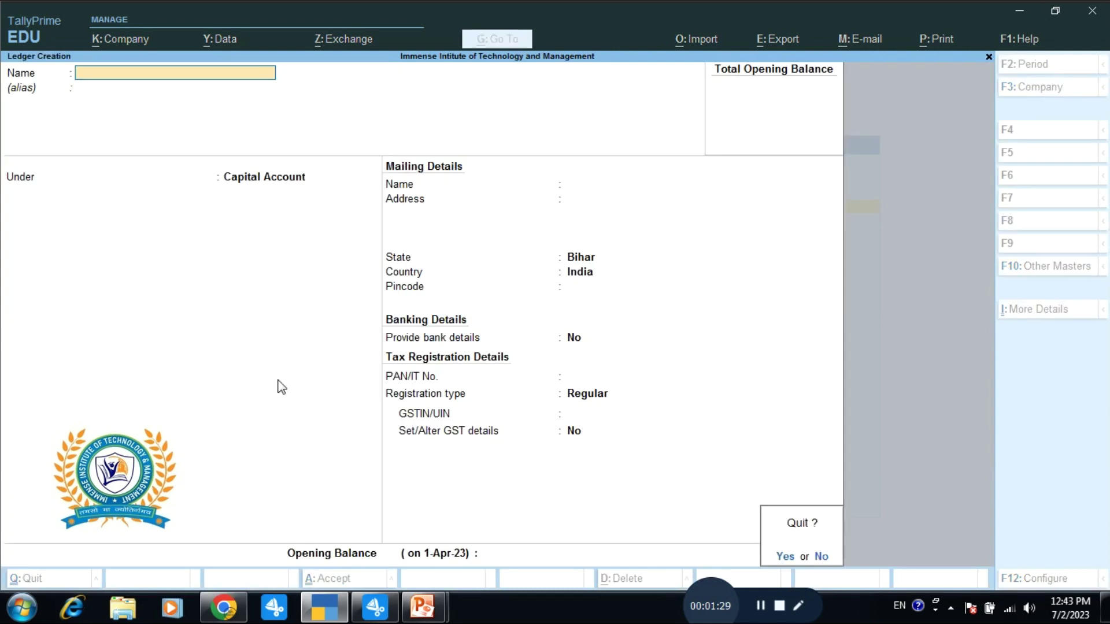
{"action": "key", "text": "Return"}
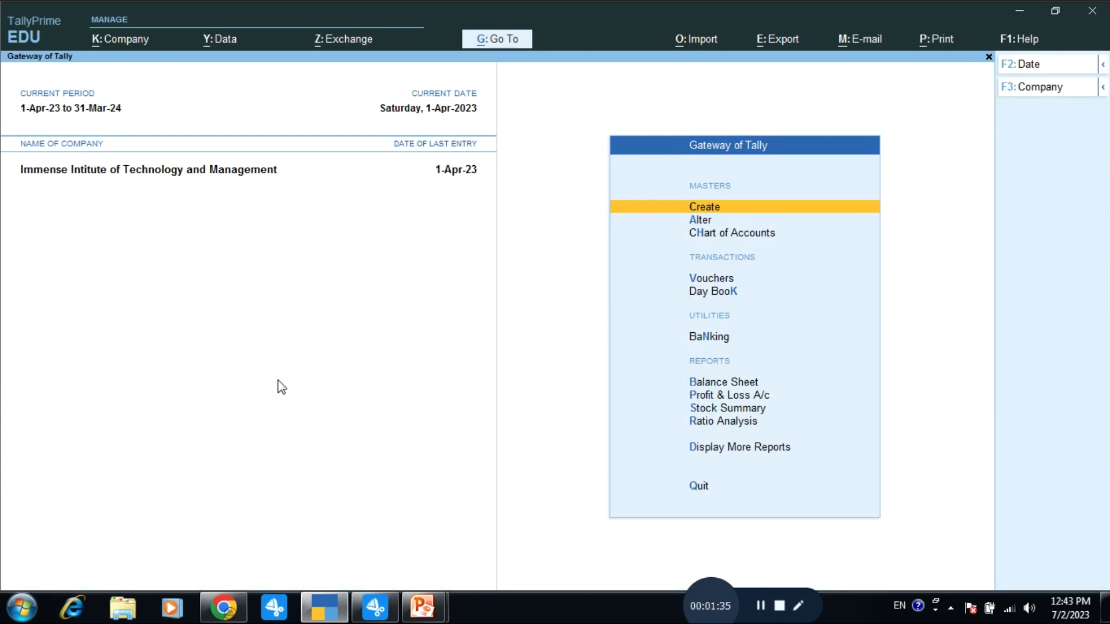
Step: Start a new ledger and name it KANPUR TECHNICAL SALES & SERVICE by copying the supplier's name from the PDF invoice in Chrome
{"action": "key", "text": "Return"}
{"action": "key", "text": "Down"}
{"action": "key", "text": "Return"}
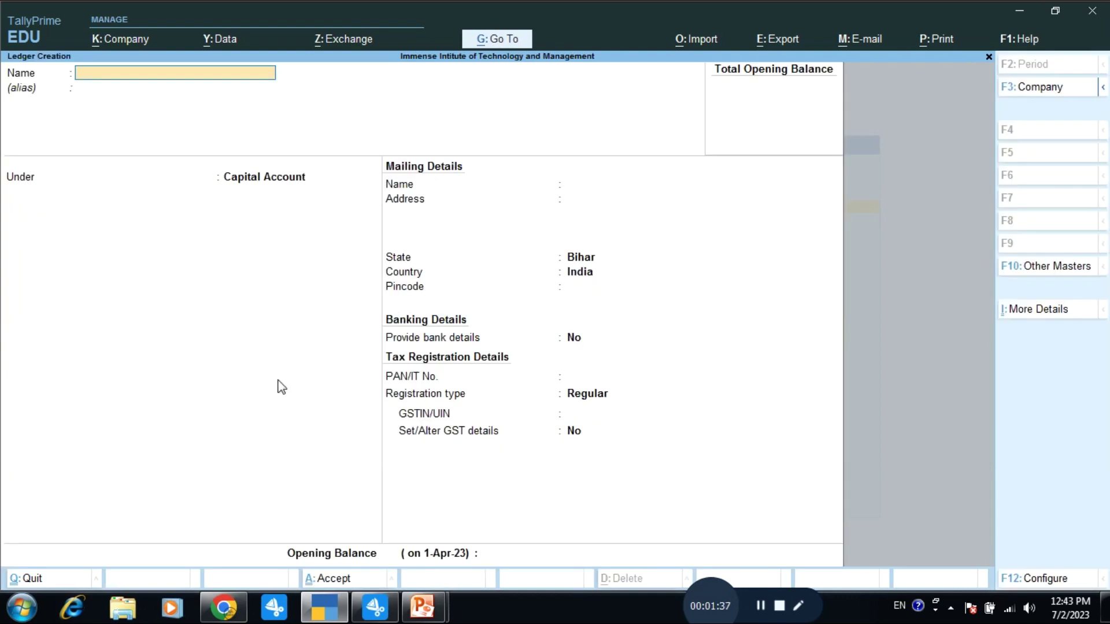
{"action": "key", "text": "alt+Tab"}
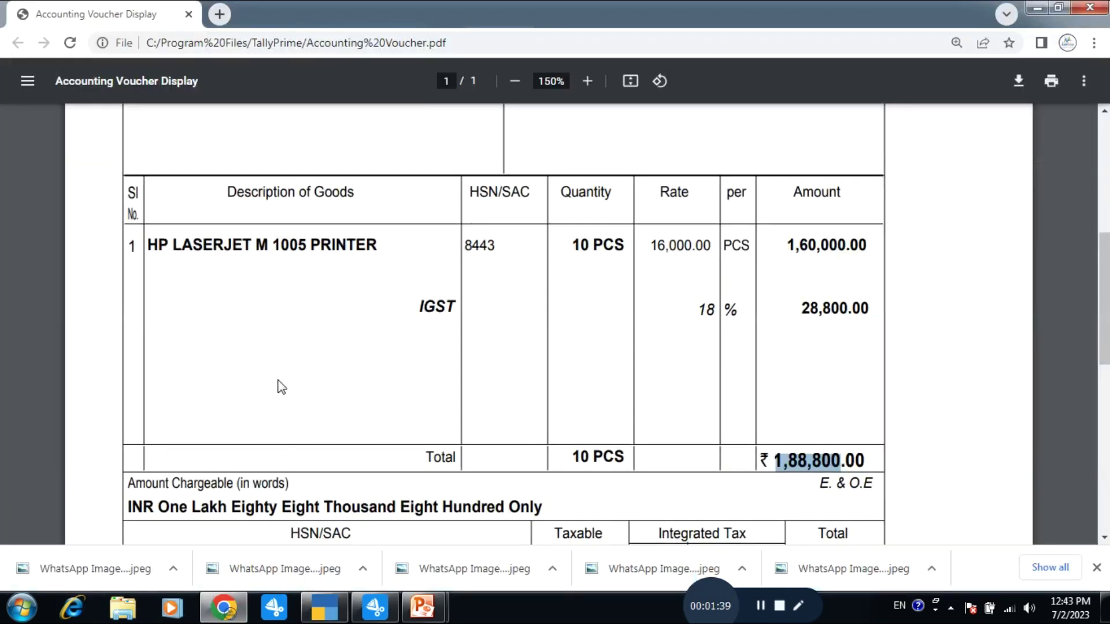
{"action": "scroll", "coordinate": [282, 386], "scroll_direction": "up", "scroll_amount": 6}
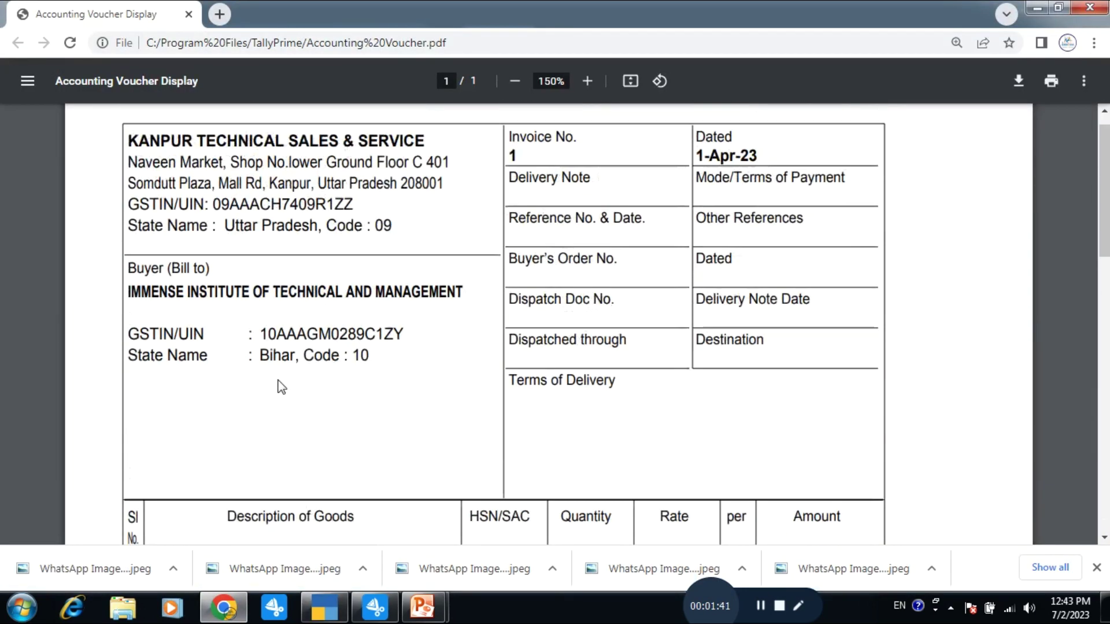
{"action": "left_click_drag", "start_coordinate": [428, 198], "coordinate": [139, 207]}
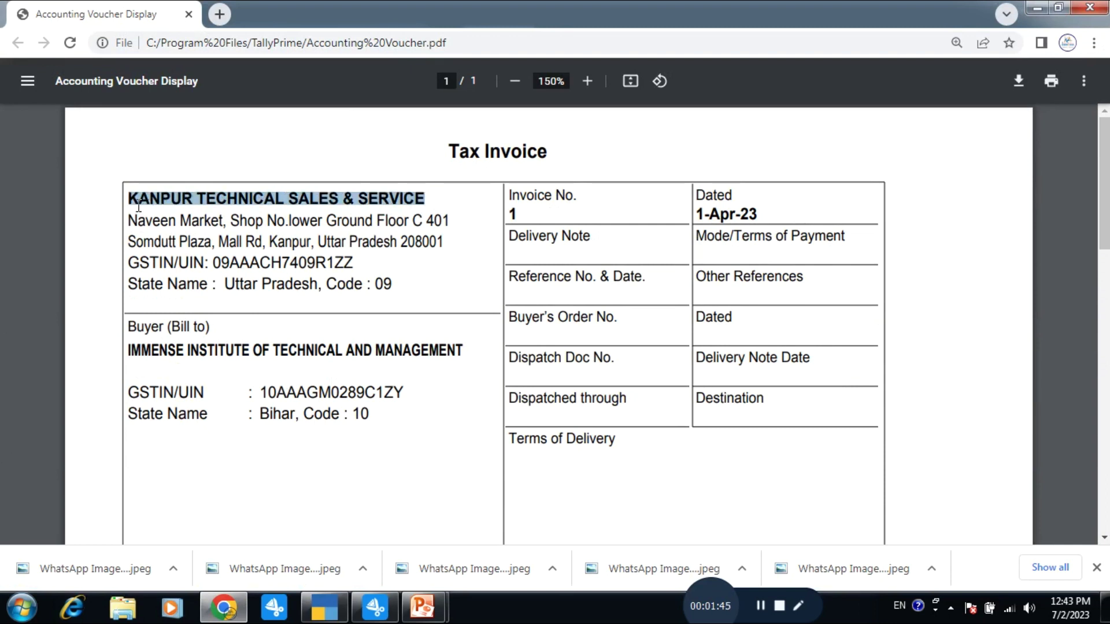
{"action": "key", "text": "ctrl+c"}
{"action": "key", "text": "alt+Tab"}
{"action": "key", "text": "ctrl+v"}
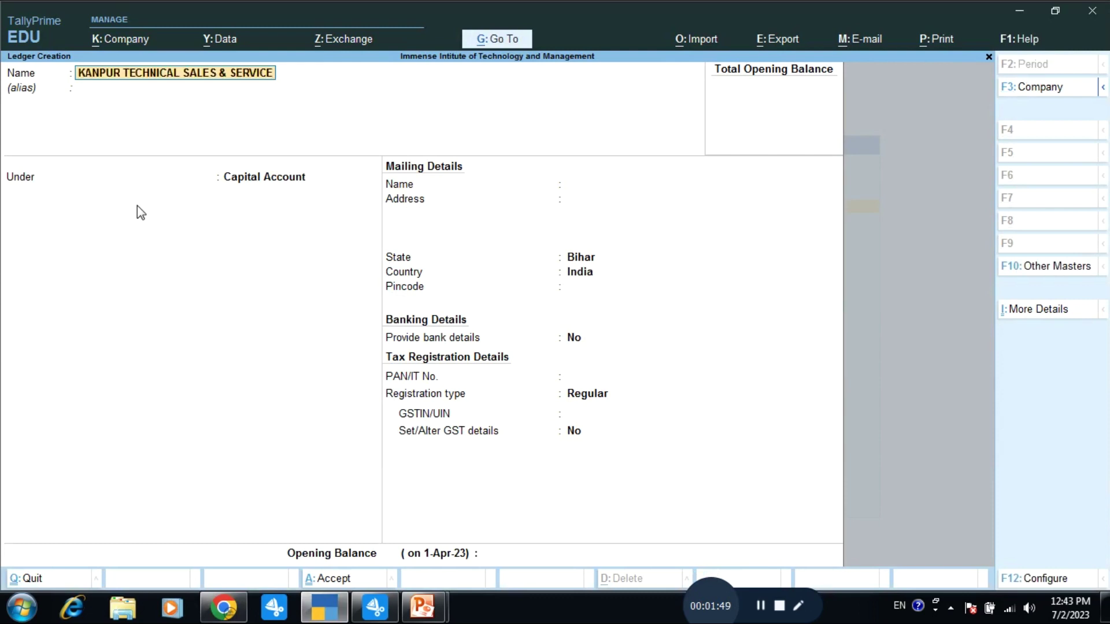
Step: Place the ledger under Sundry Creditors, keeping the default bill-by-bill and credit settings and the mailing name
{"action": "key", "text": "Return"}
{"action": "type", "text": "S"}
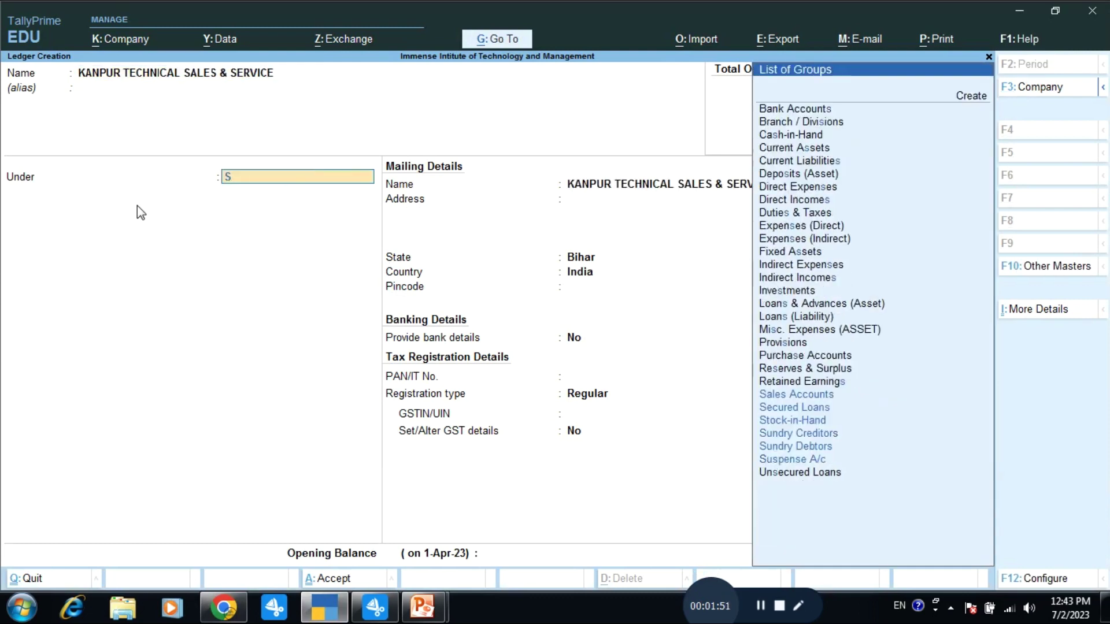
{"action": "type", "text": "u"}
{"action": "key", "text": "Down"}
{"action": "key", "text": "Return"}
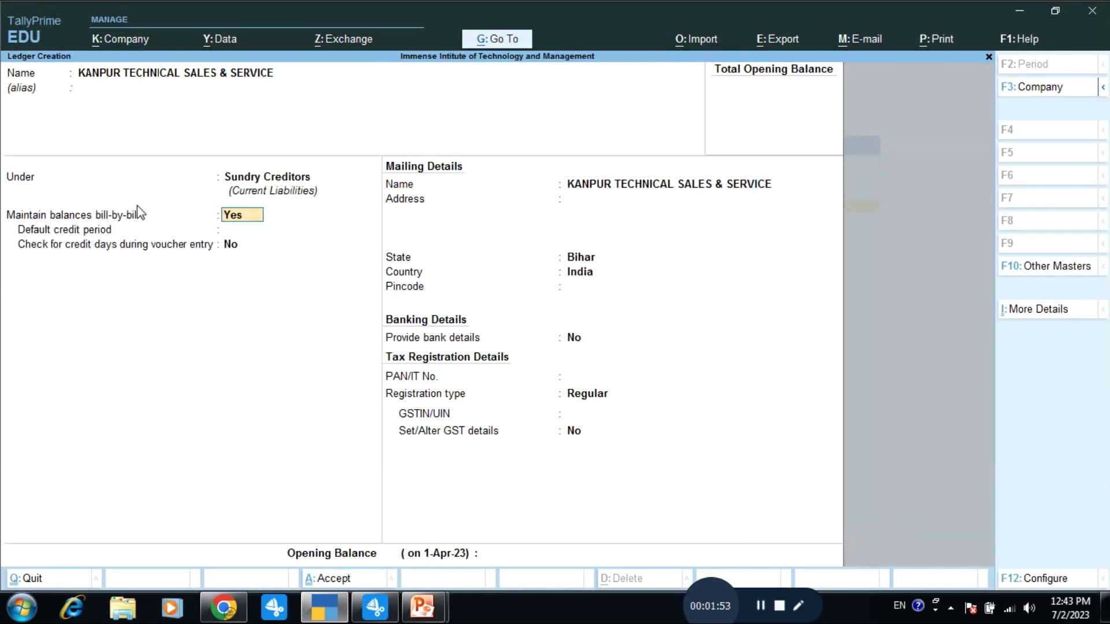
{"action": "key", "text": "Return"}
{"action": "key", "text": "Return"}
{"action": "key", "text": "Return"}
{"action": "key", "text": "Return"}
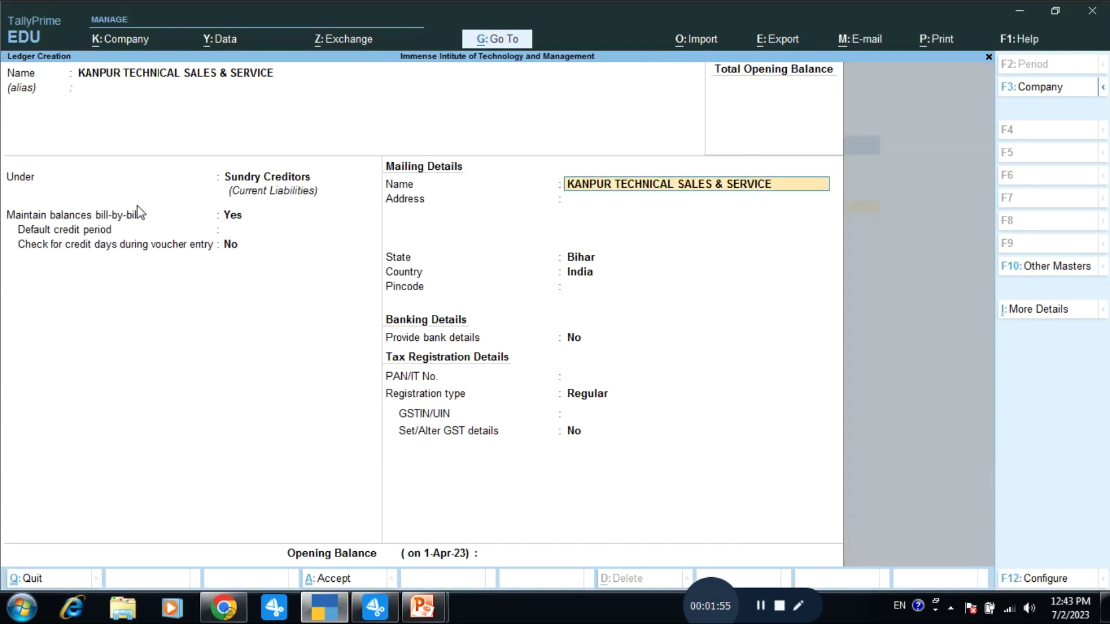
Step: Copy the supplier's two-line address from the PDF invoice in Chrome into the ledger's mailing address in TallyPrime
{"action": "key", "text": "alt+Tab"}
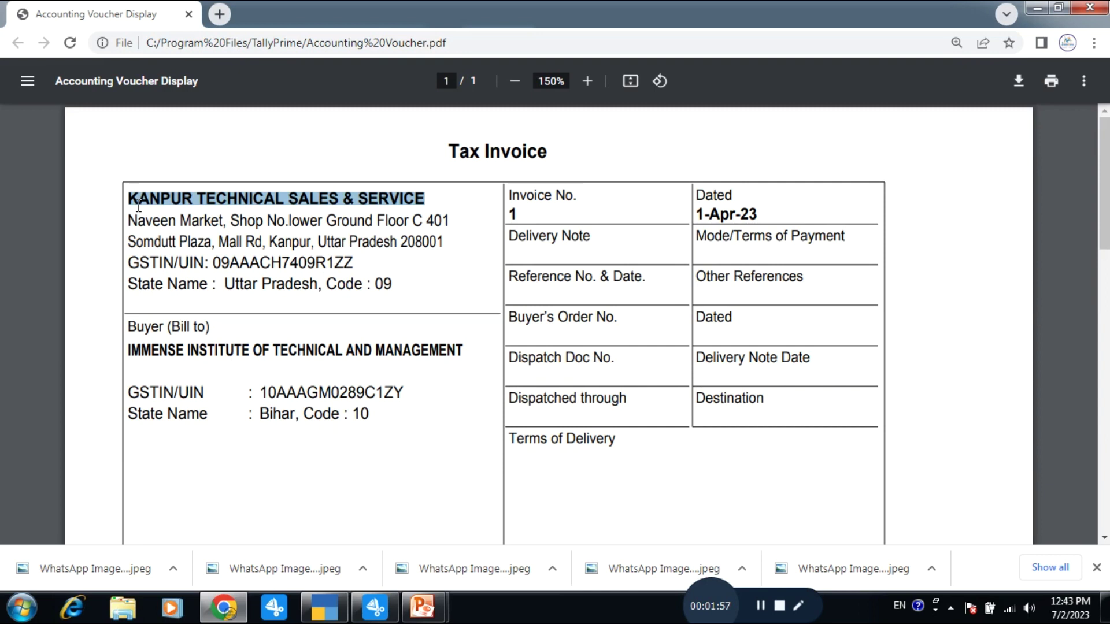
{"action": "left_click_drag", "start_coordinate": [128, 220], "coordinate": [448, 243]}
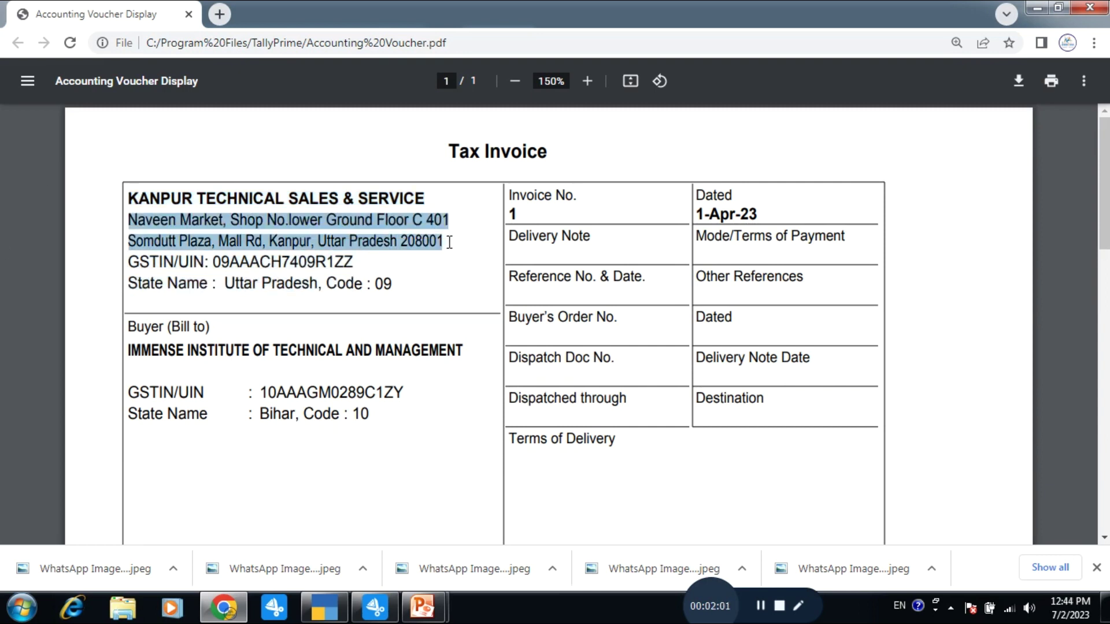
{"action": "key", "text": "alt+Tab"}
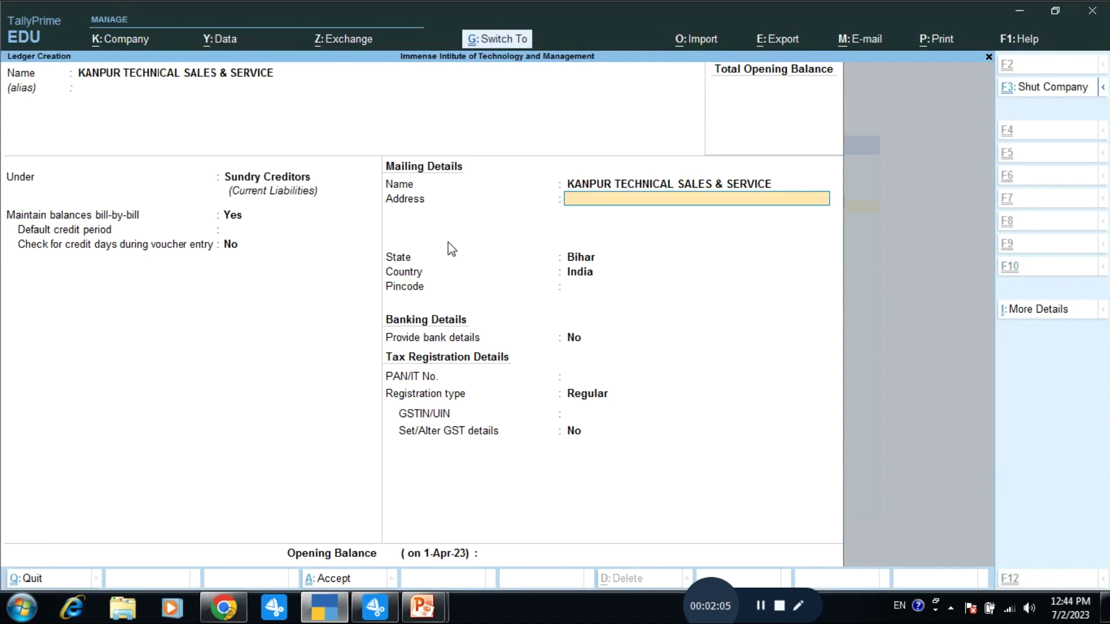
{"action": "key", "text": "ctrl+v"}
{"action": "key", "text": "Return"}
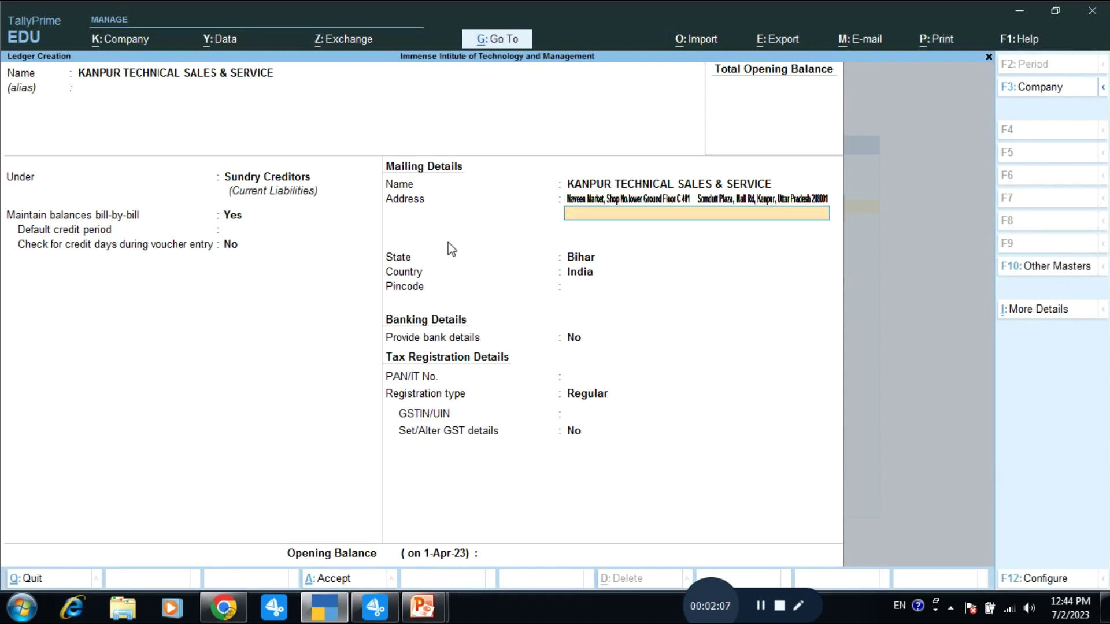
Step: Set the ledger's state to Uttar Pradesh in the mailing details
{"action": "key", "text": "Return"}
{"action": "type", "text": "Utt"}
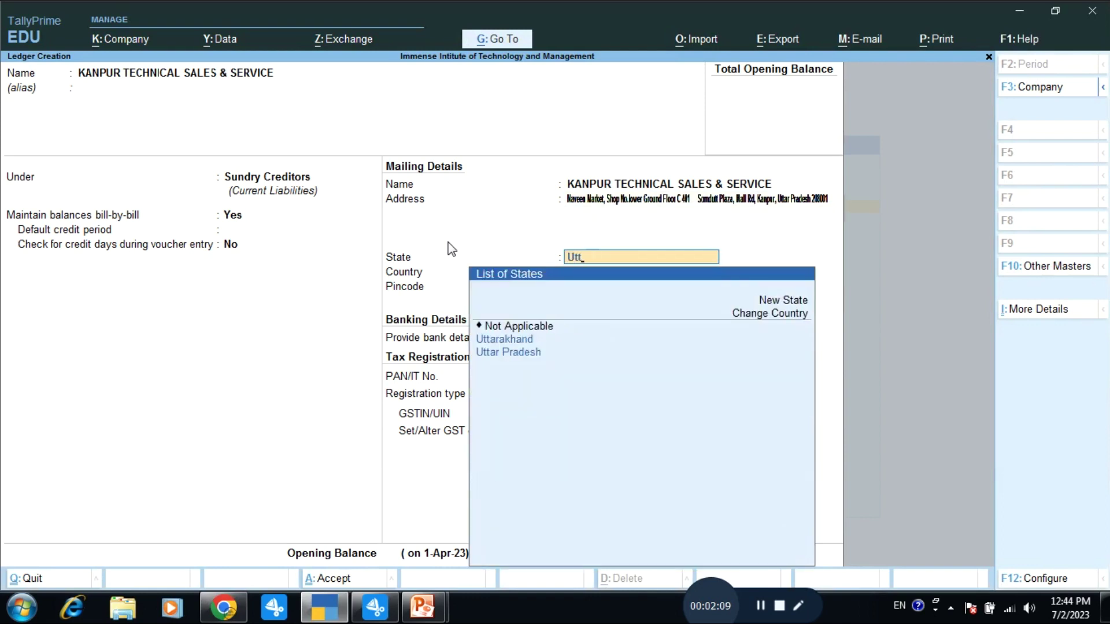
{"action": "key", "text": "Down"}
{"action": "key", "text": "Down"}
{"action": "key", "text": "Return"}
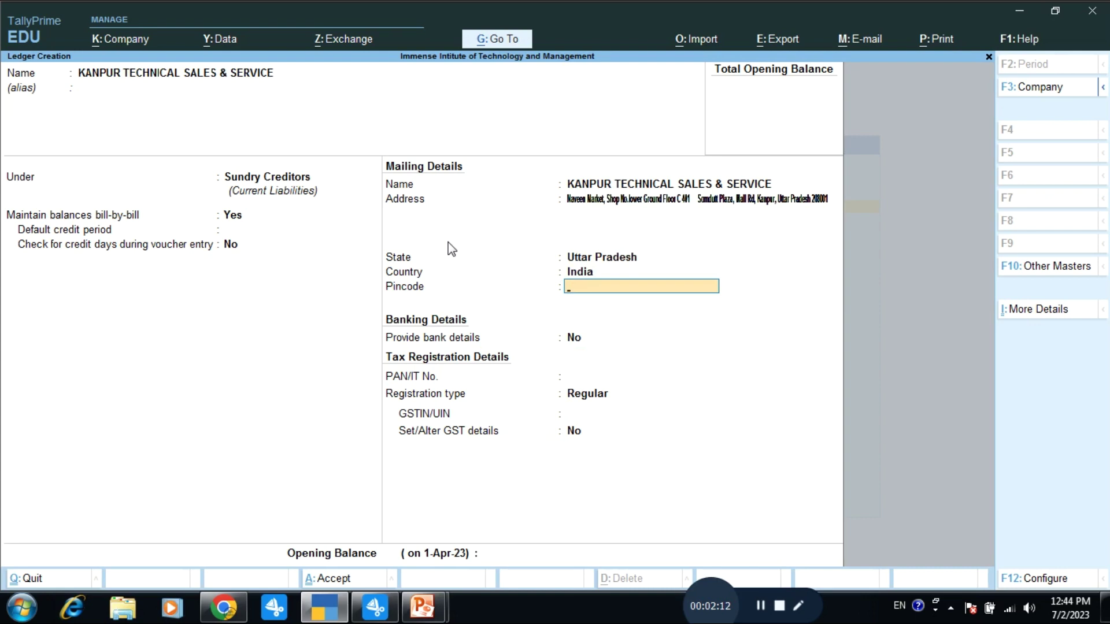
Step: Leave the ledger's pincode and PAN blank, keeping bank details at No and the registration type at Regular
{"action": "key", "text": "Return"}
{"action": "key", "text": "Return"}
{"action": "key", "text": "Return"}
{"action": "key", "text": "Return"}
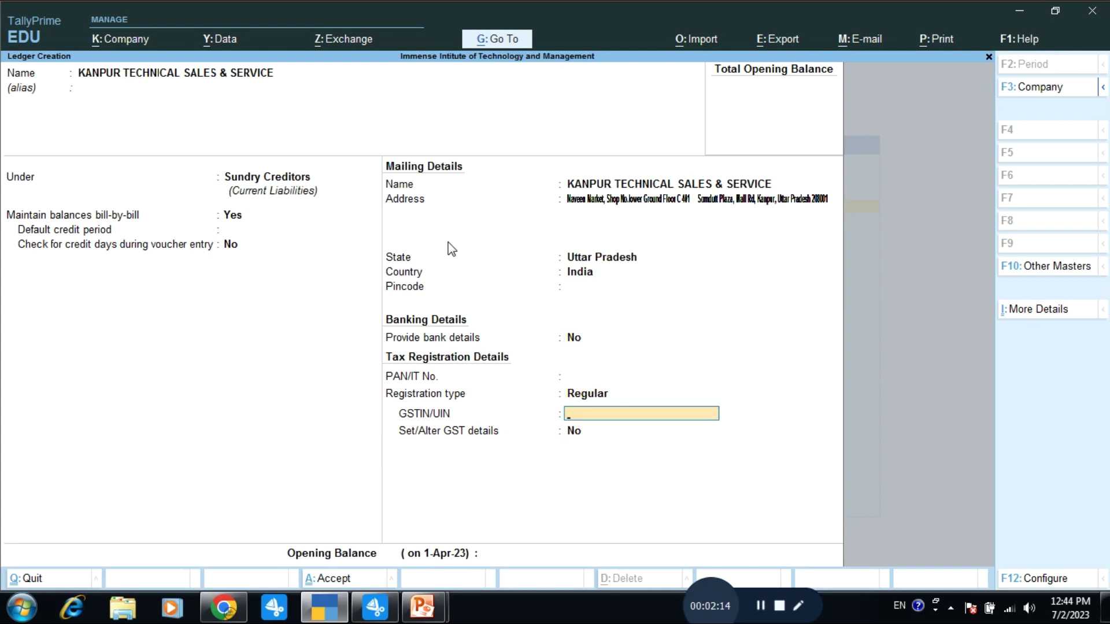
Step: Copy the supplier's GSTIN from the PDF invoice in Chrome into the ledger in TallyPrime and save the ledger
{"action": "key", "text": "alt+Tab"}
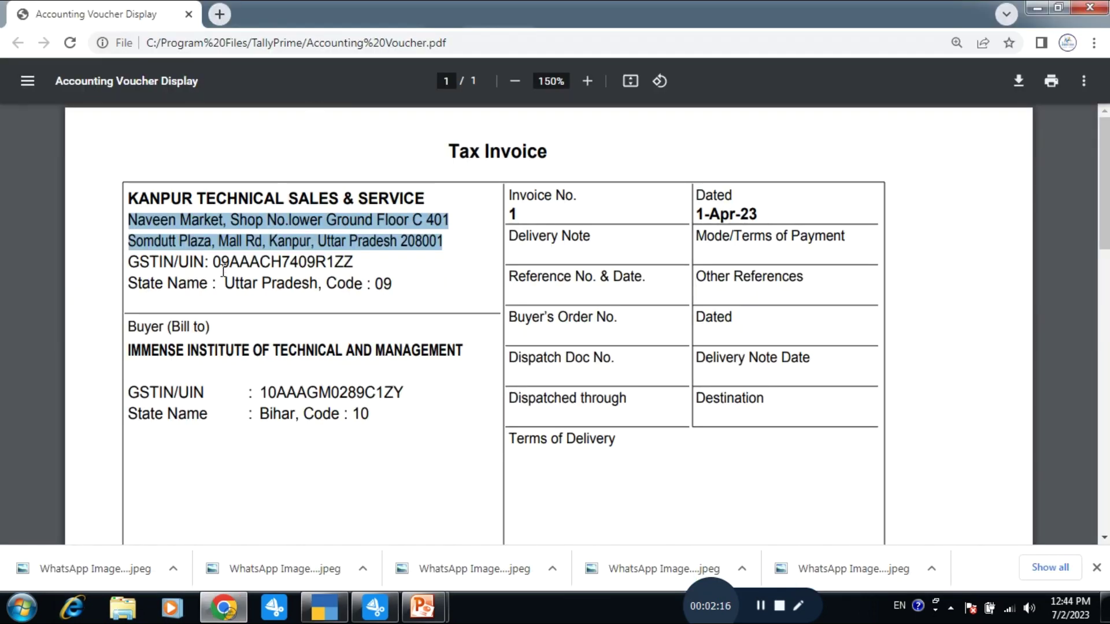
{"action": "left_click_drag", "start_coordinate": [210, 261], "coordinate": [361, 263]}
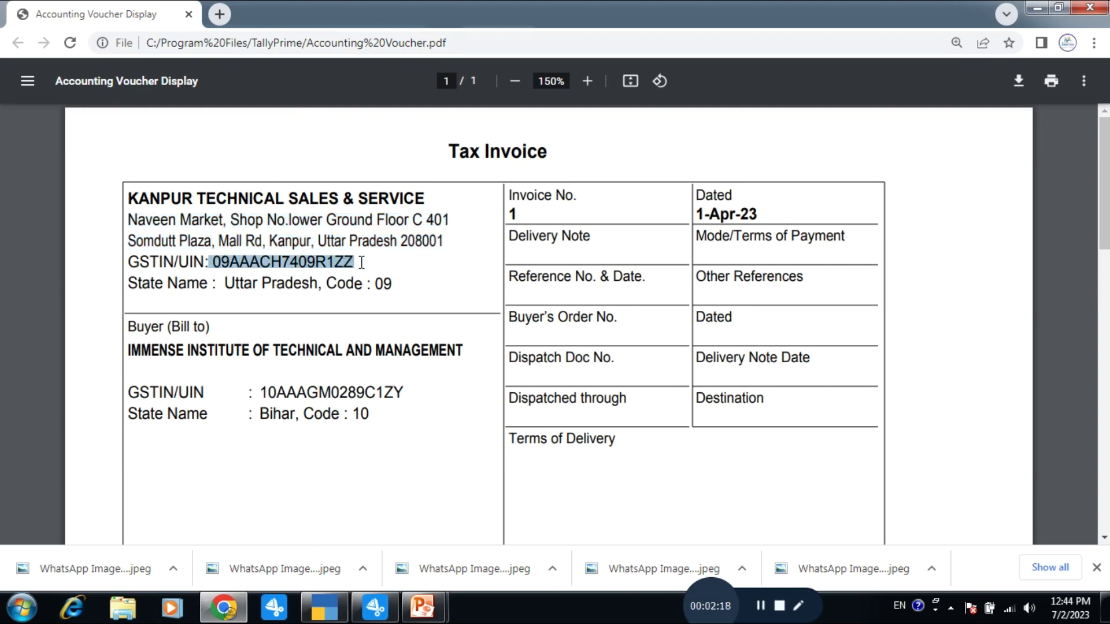
{"action": "left_click", "coordinate": [360, 263]}
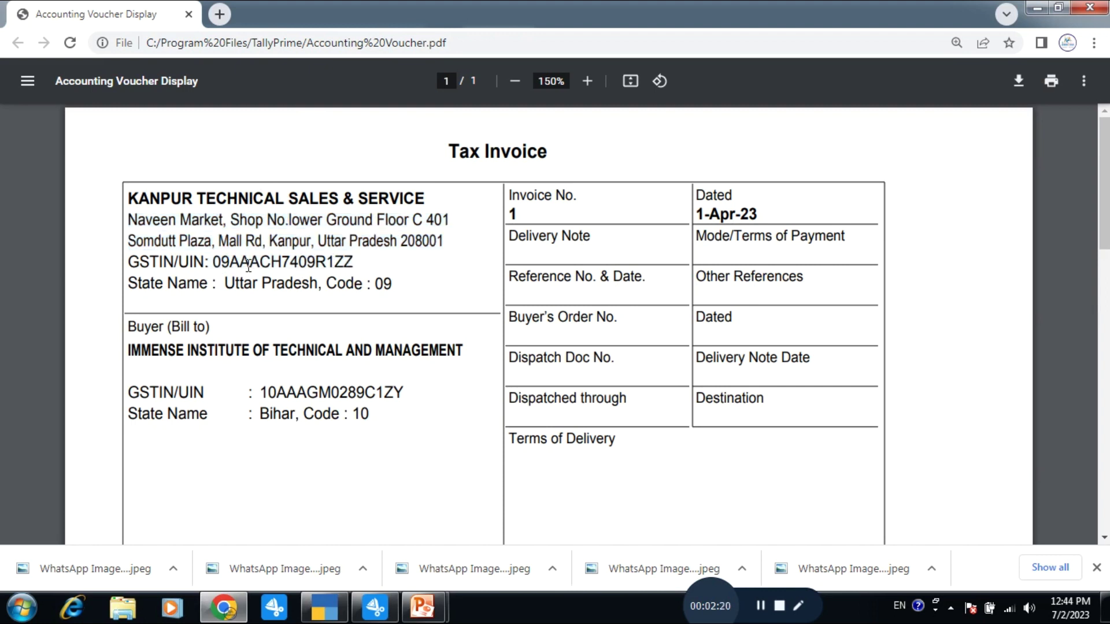
{"action": "left_click_drag", "start_coordinate": [357, 262], "coordinate": [219, 263]}
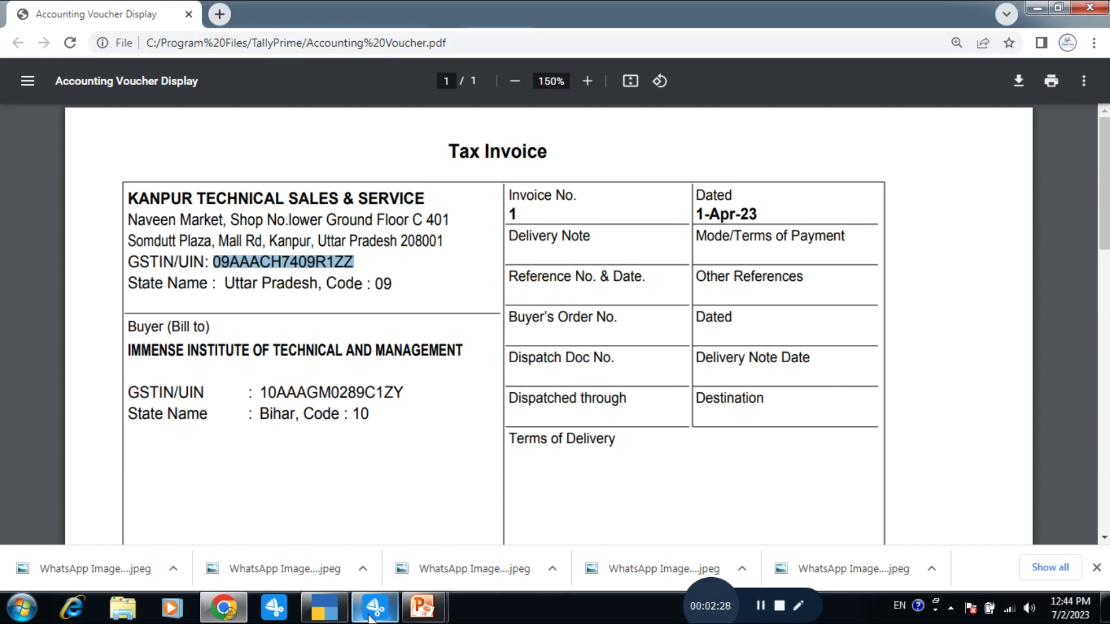
{"action": "left_click", "coordinate": [324, 607]}
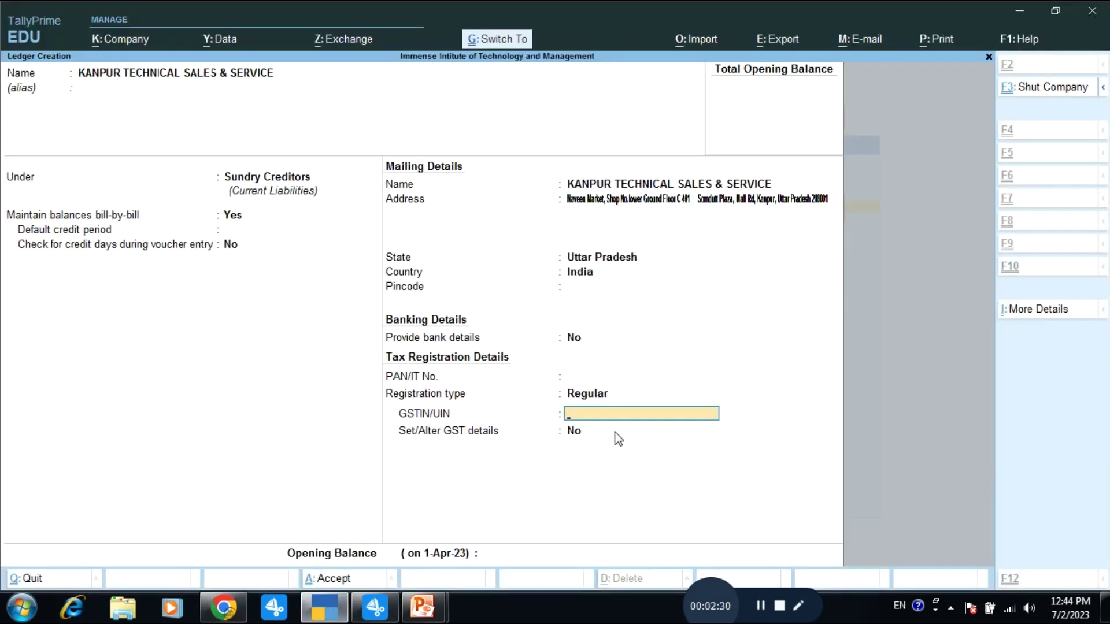
{"action": "key", "text": "ctrl+v"}
{"action": "key", "text": "Return"}
{"action": "key", "text": "Return"}
{"action": "key", "text": "Return"}
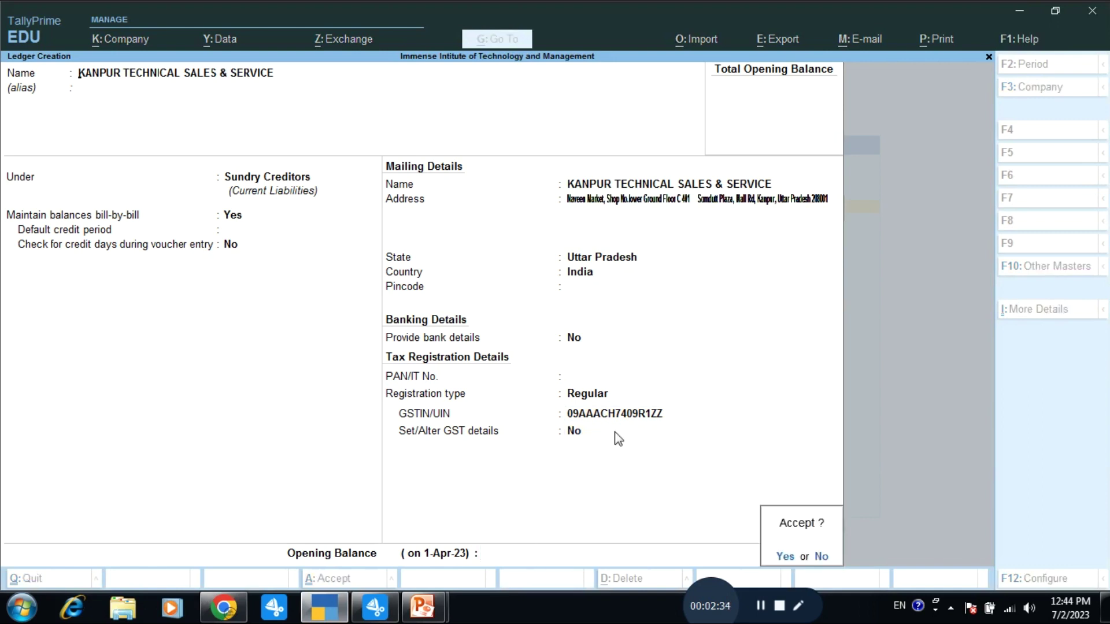
{"action": "key", "text": "Return"}
Step: Start a new ledger named IGST 18% and place it under Duties & Taxes
{"action": "type", "text": "Igst"}
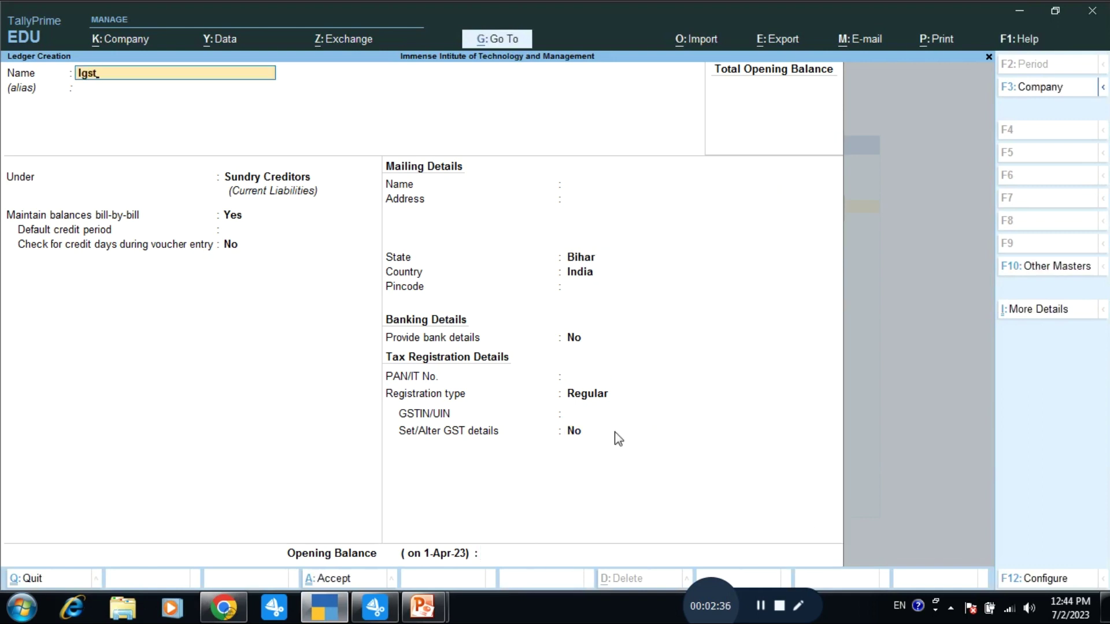
{"action": "key", "text": "Return"}
{"action": "key", "text": "Return"}
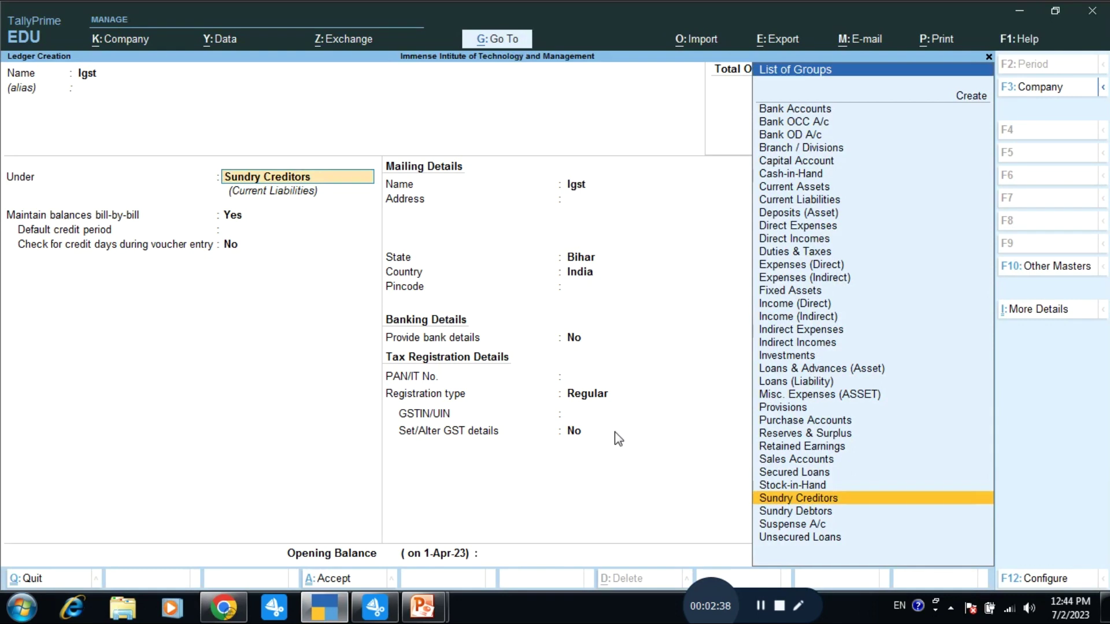
{"action": "type", "text": "dut"}
{"action": "key", "text": "Return"}
{"action": "key", "text": "BackSpace"}
{"action": "key", "text": "BackSpace"}
{"action": "type", "text": "IGST `1"}
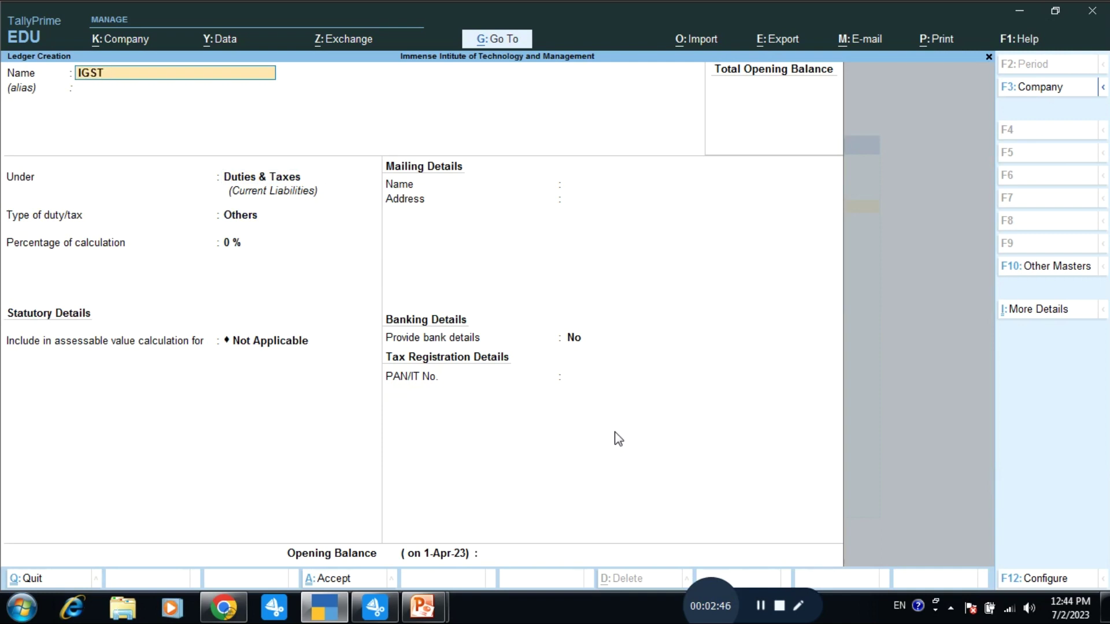
{"action": "type", "text": "18%"}
{"action": "key", "text": "Return"}
{"action": "key", "text": "Return"}
{"action": "key", "text": "Return"}
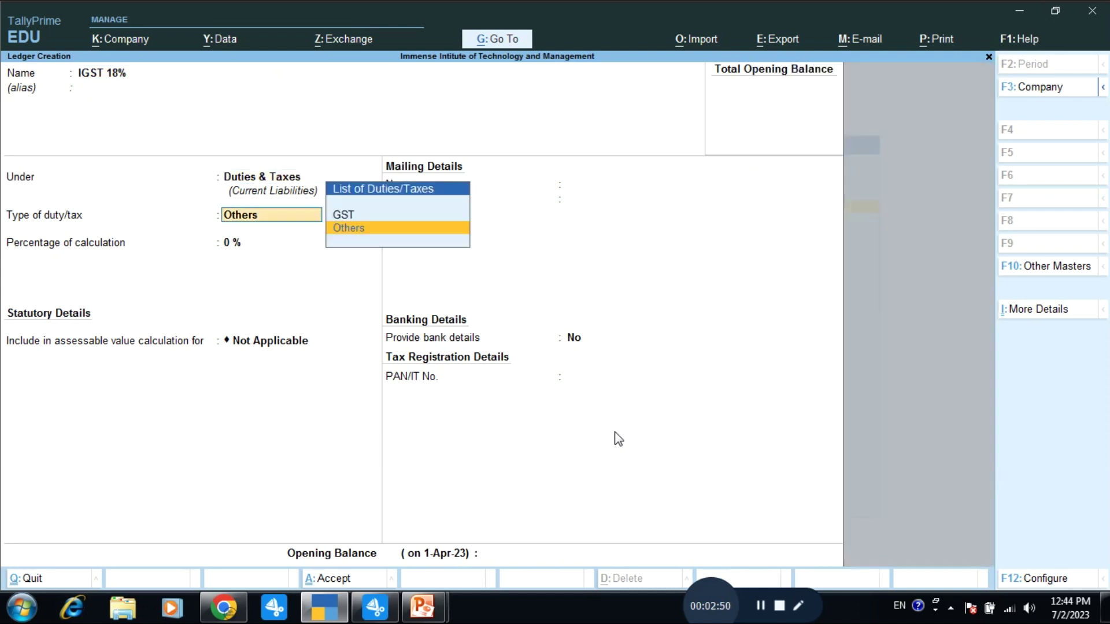
Step: Set the IGST 18% ledger's type of duty/tax to GST and its tax type to Integrated Tax
{"action": "key", "text": "Up"}
{"action": "key", "text": "Return"}
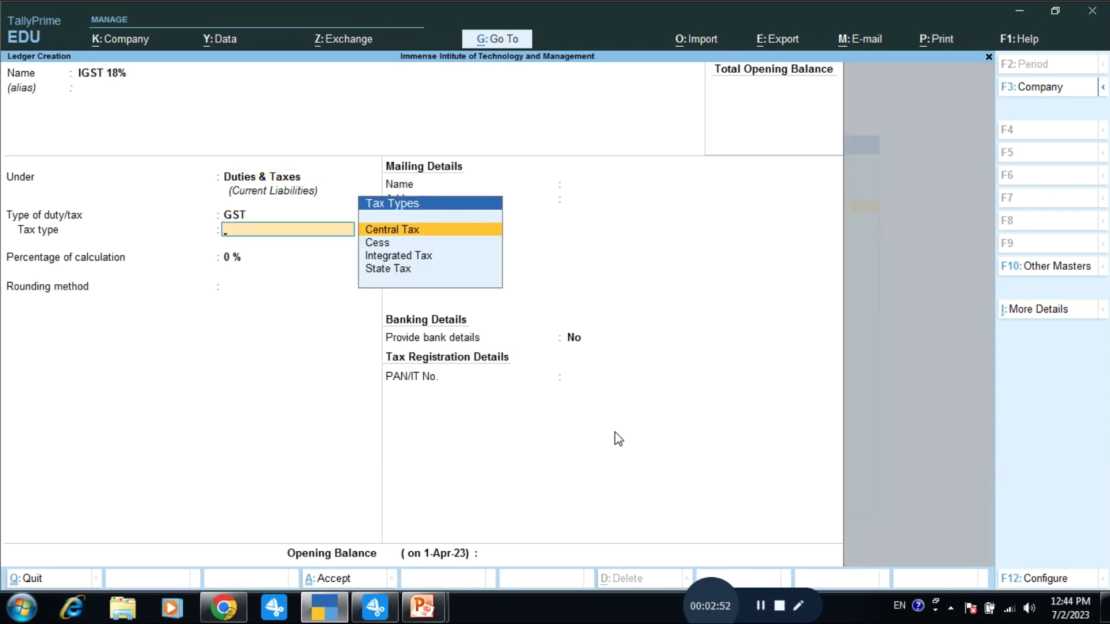
{"action": "key", "text": "Down"}
{"action": "key", "text": "Down"}
{"action": "key", "text": "Return"}
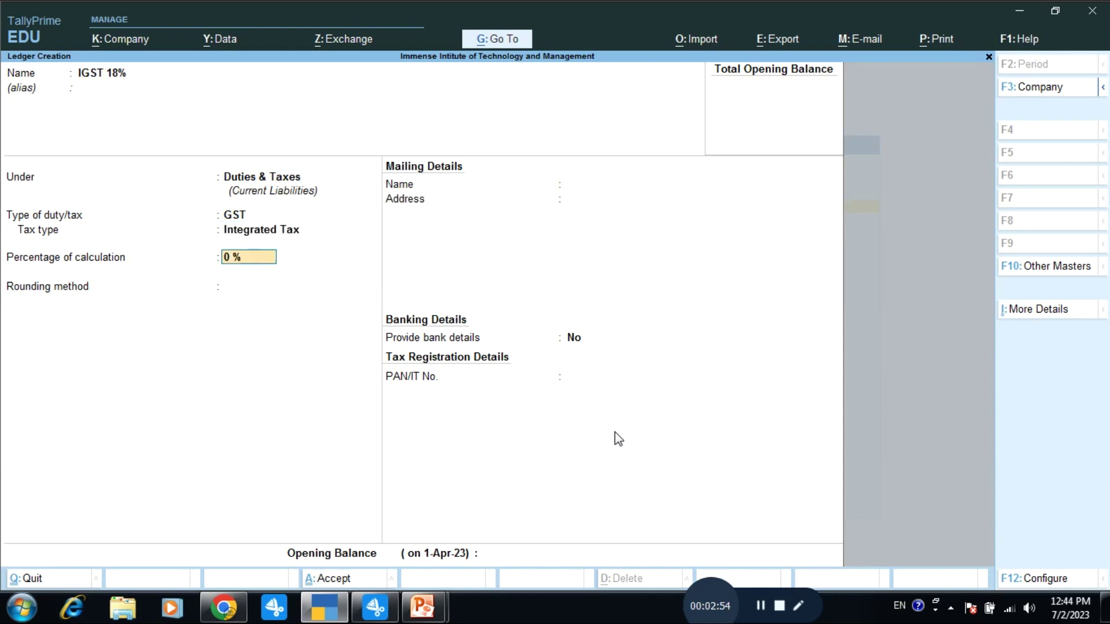
Step: Set the tax ledger's percentage of calculation to 18 %, keep rounding at Not Applicable, and save the ledger
{"action": "type", "text": "18 %"}
{"action": "key", "text": "Return"}
{"action": "key", "text": "Return"}
{"action": "key", "text": "Return"}
{"action": "key", "text": "Return"}
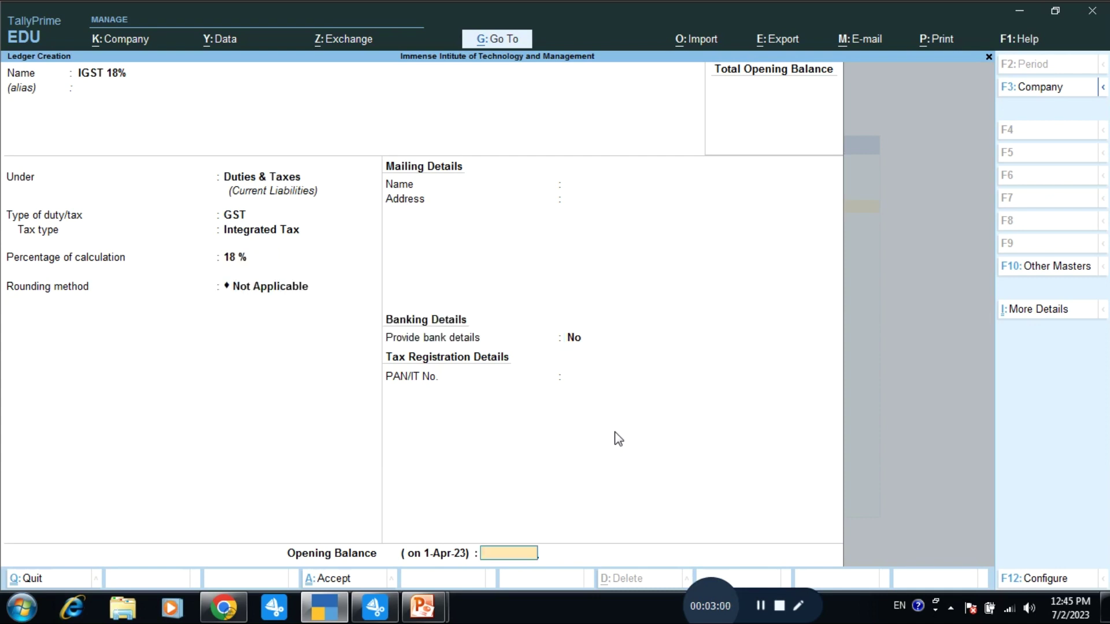
{"action": "key", "text": "Return"}
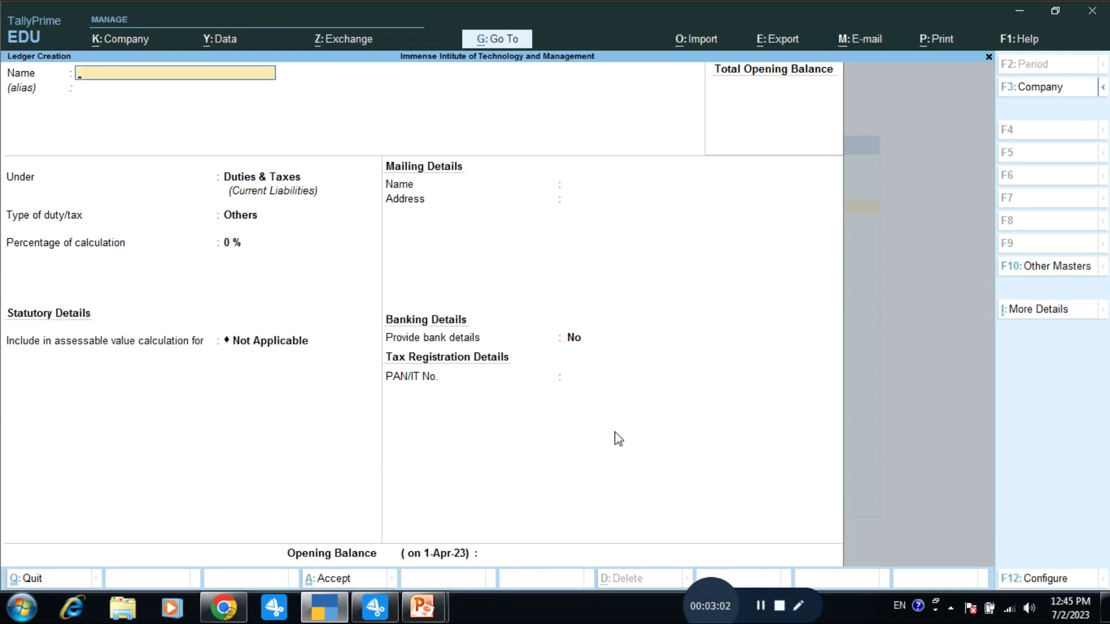
Step: Try to create a ledger named PURCHASE, and return to the Gateway of Tally
{"action": "type", "text": "PURCHASE"}
{"action": "key", "text": "Return"}
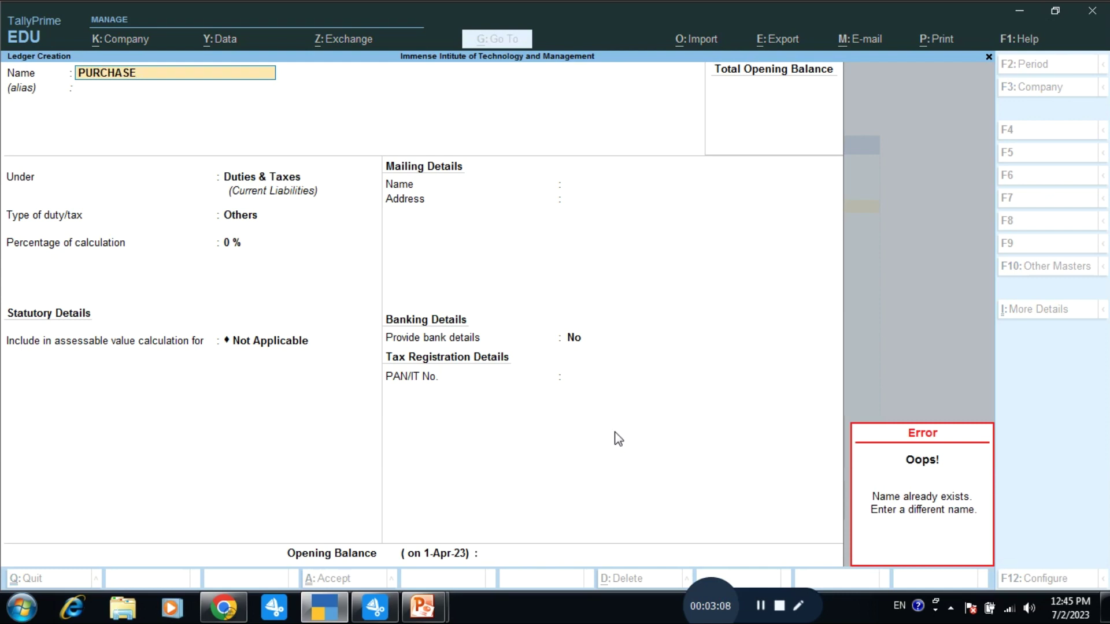
{"action": "key", "text": "Escape"}
{"action": "key", "text": "Escape"}
{"action": "key", "text": "Escape"}
{"action": "key", "text": "Escape"}
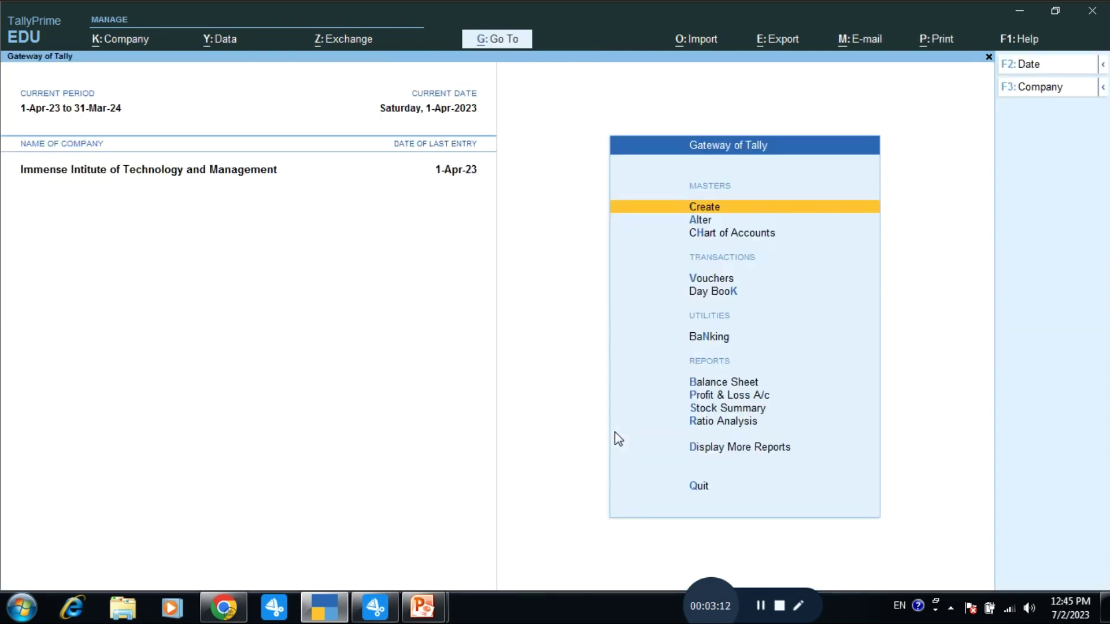
{"action": "key", "text": "Down"}
{"action": "key", "text": "Down"}
{"action": "key", "text": "Down"}
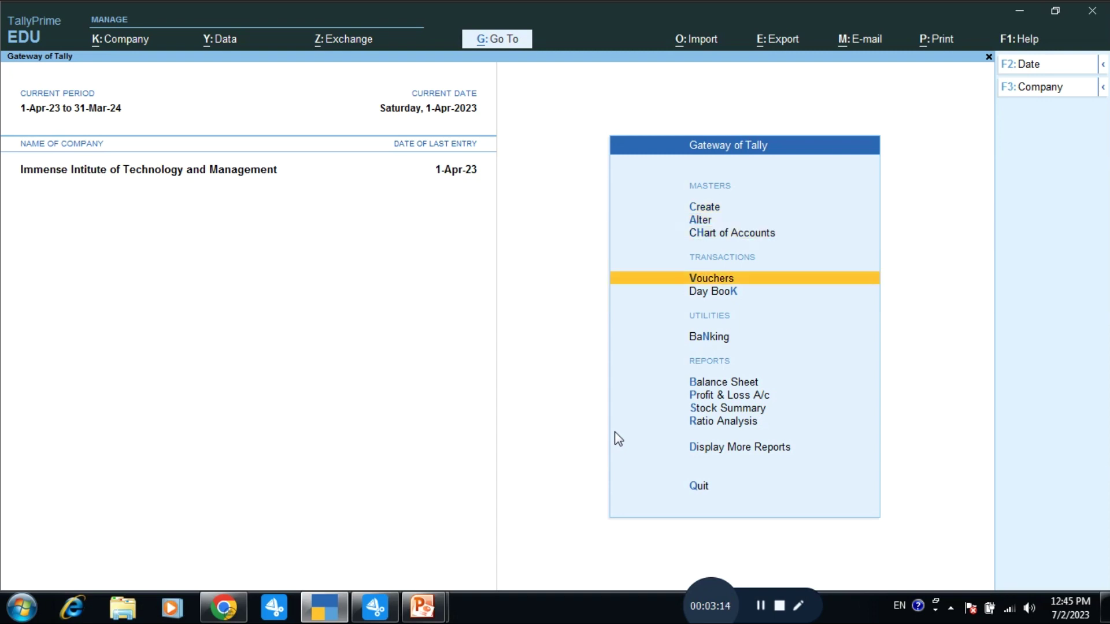
{"action": "key", "text": "Up"}
{"action": "key", "text": "Up"}
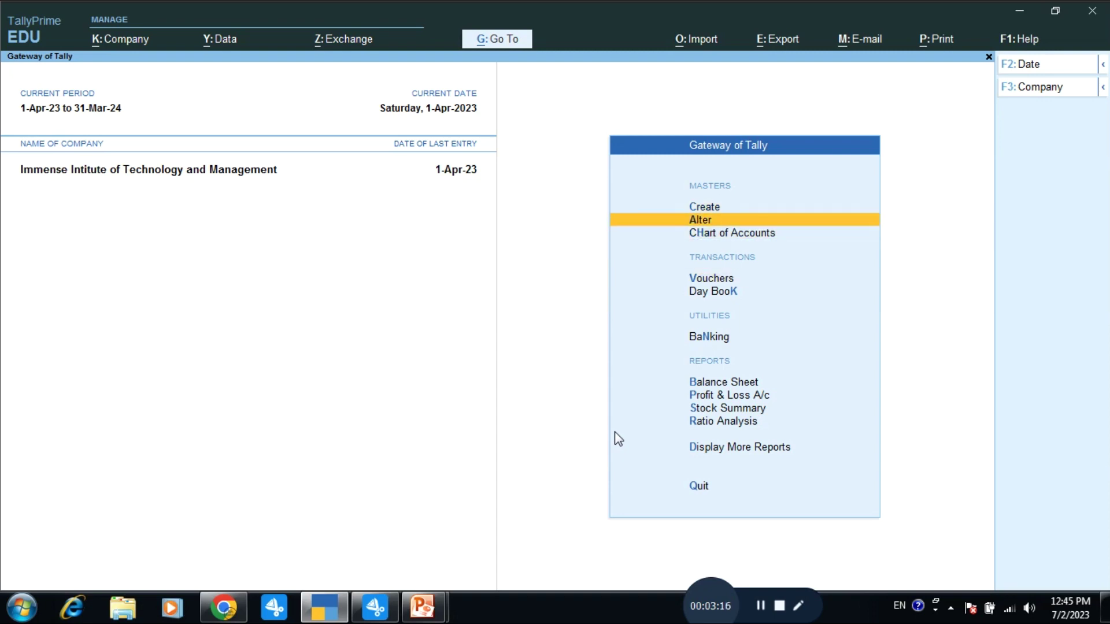
{"action": "key", "text": "Up"}
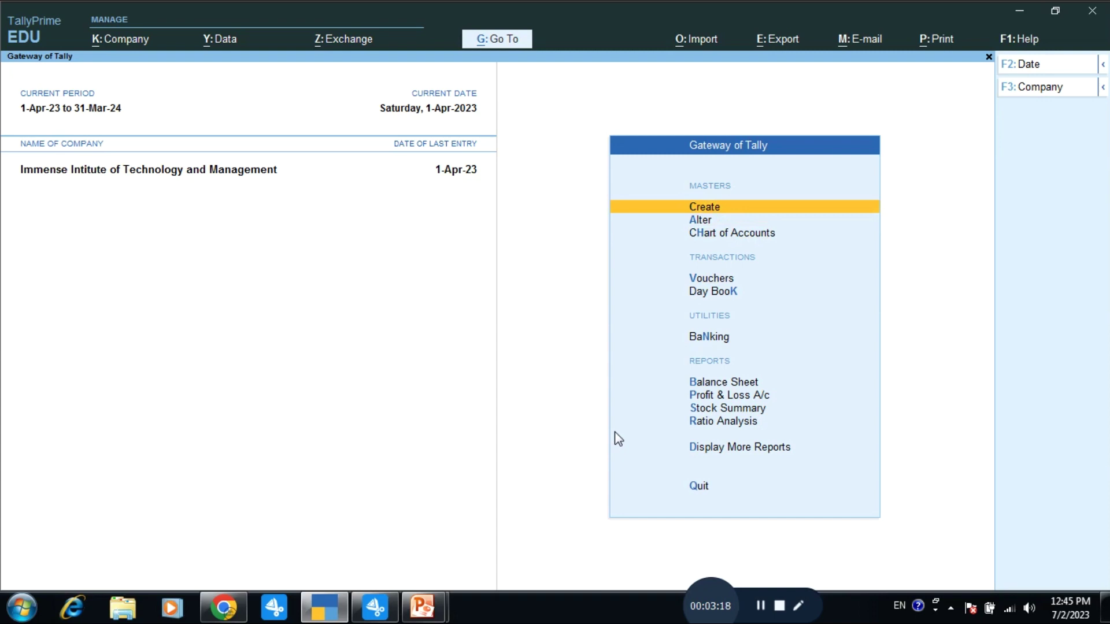
Step: Check the group, unit and GST settings of the existing printer stock item, and return to the Gateway of Tally
{"action": "key", "text": "Return"}
{"action": "key", "text": "Down"}
{"action": "key", "text": "Down"}
{"action": "key", "text": "Down"}
{"action": "key", "text": "Down"}
{"action": "key", "text": "Down"}
{"action": "key", "text": "Down"}
{"action": "key", "text": "Return"}
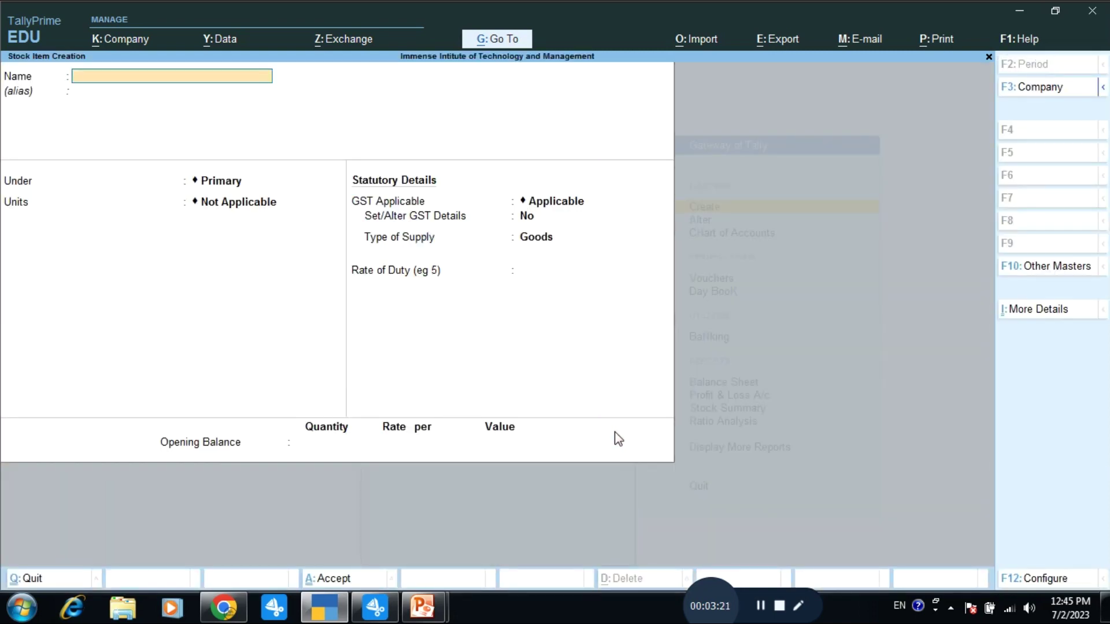
{"action": "key", "text": "Page_Up"}
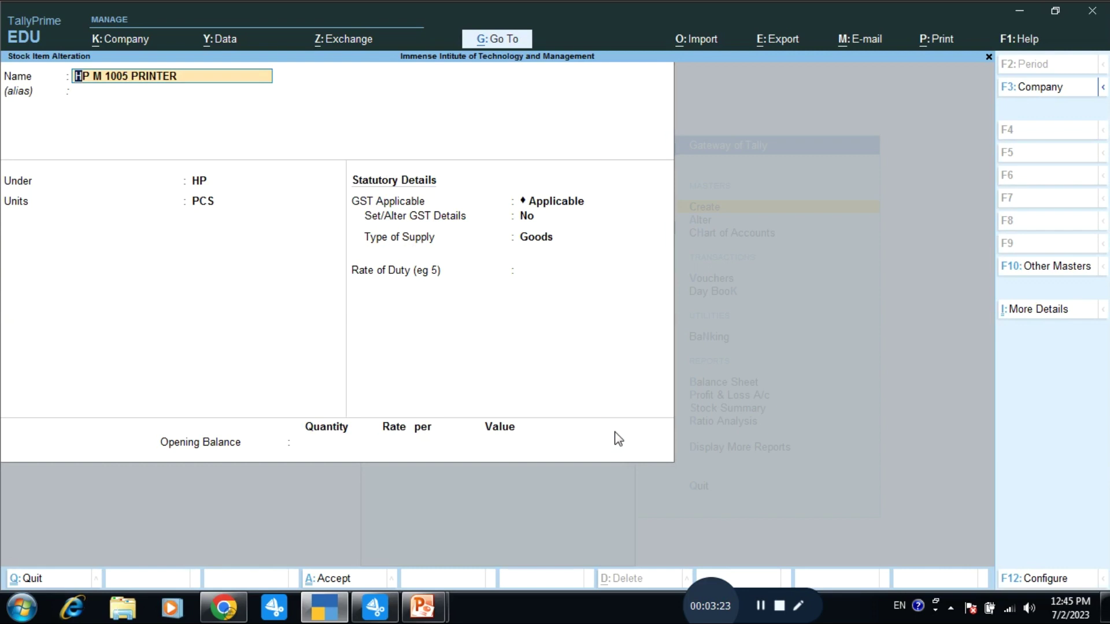
{"action": "key", "text": "ctrl+a"}
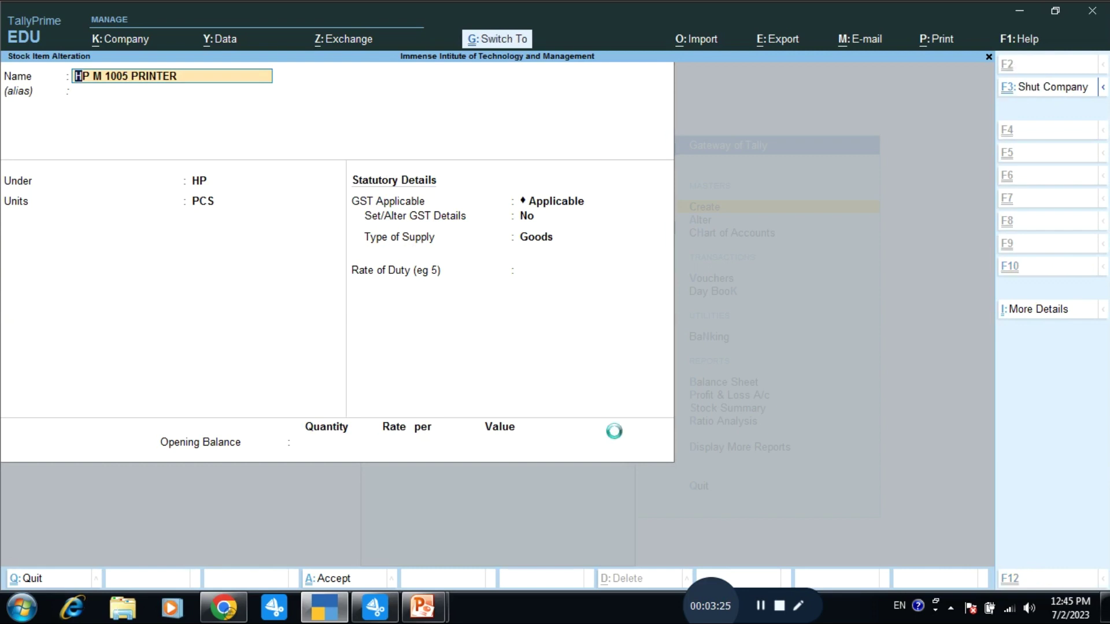
{"action": "key", "text": "Escape"}
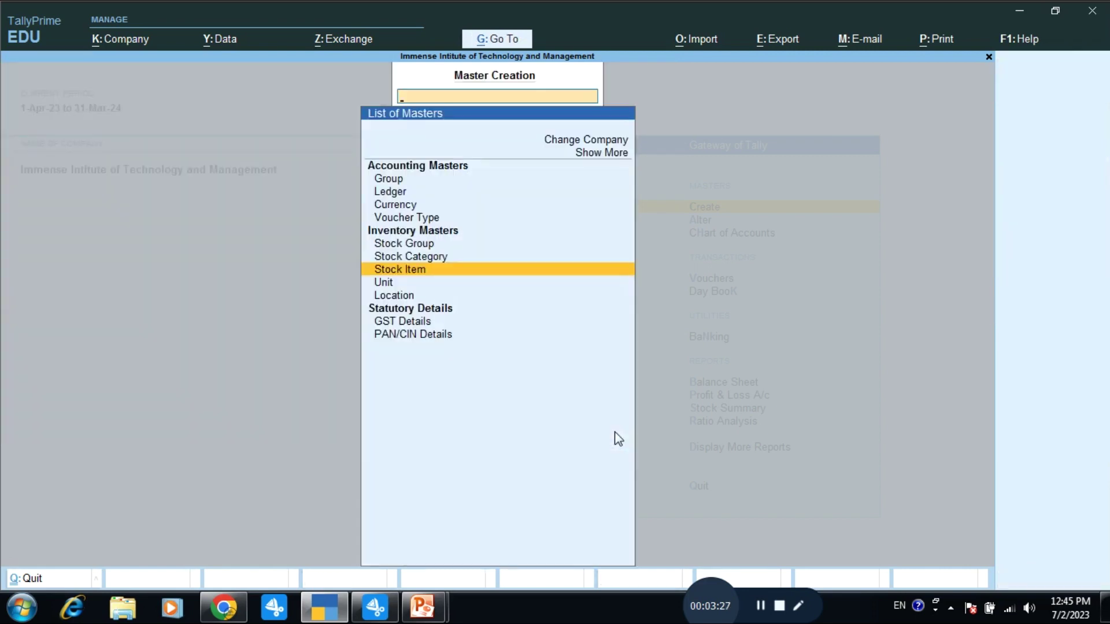
{"action": "key", "text": "Escape"}
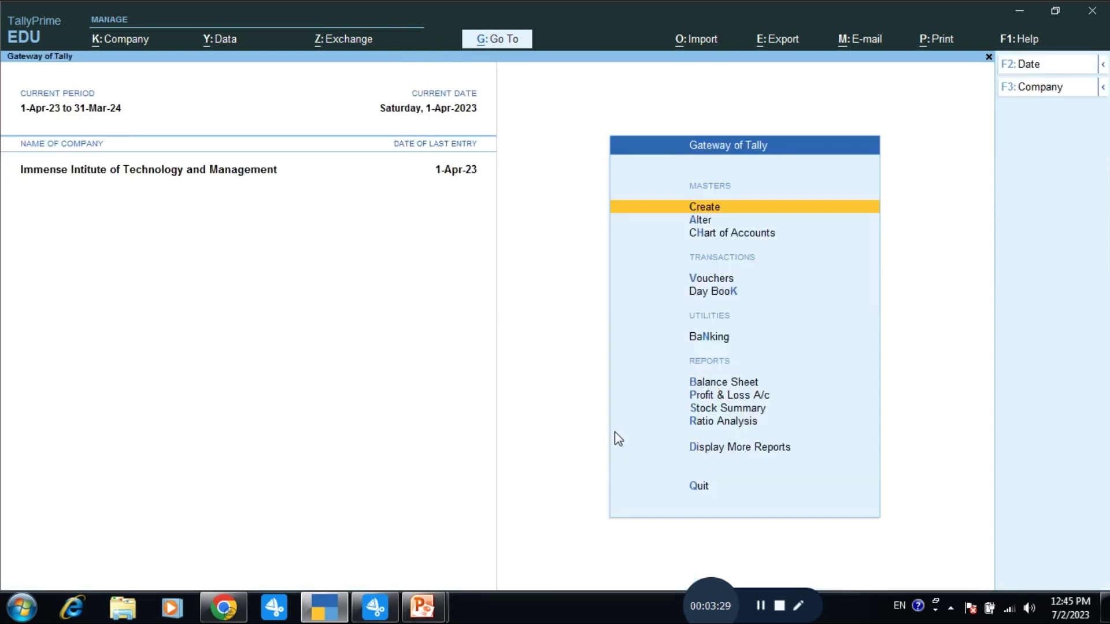
Step: Open a new Purchase voucher with supplier invoice number 1 dated 1-Apr-23
{"action": "key", "text": "Down"}
{"action": "key", "text": "Down"}
{"action": "key", "text": "Down"}
{"action": "key", "text": "Down"}
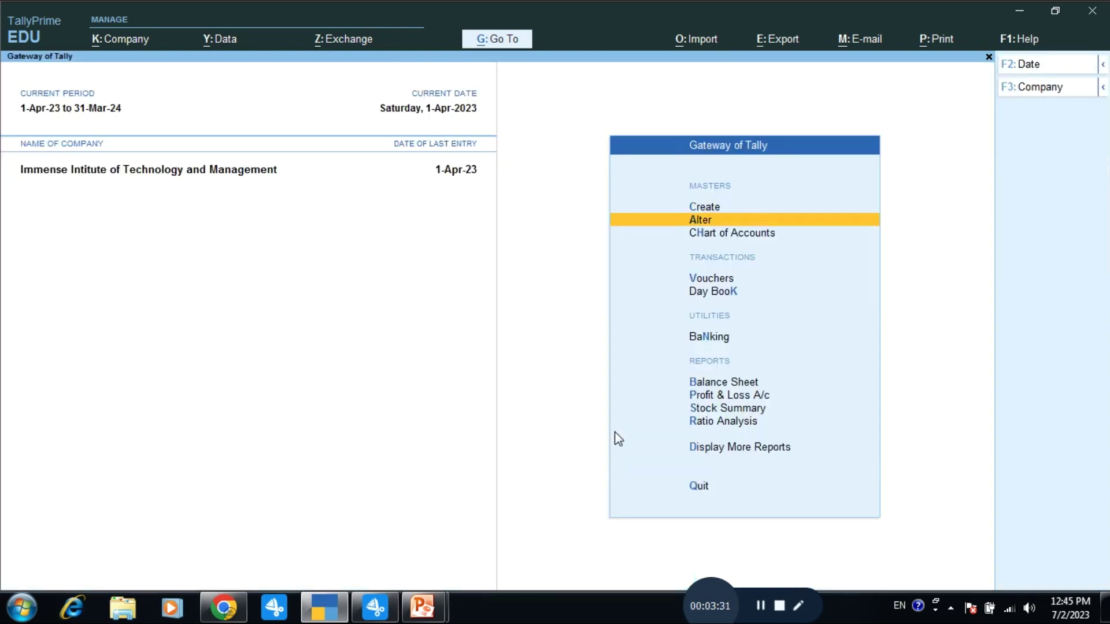
{"action": "key", "text": "Return"}
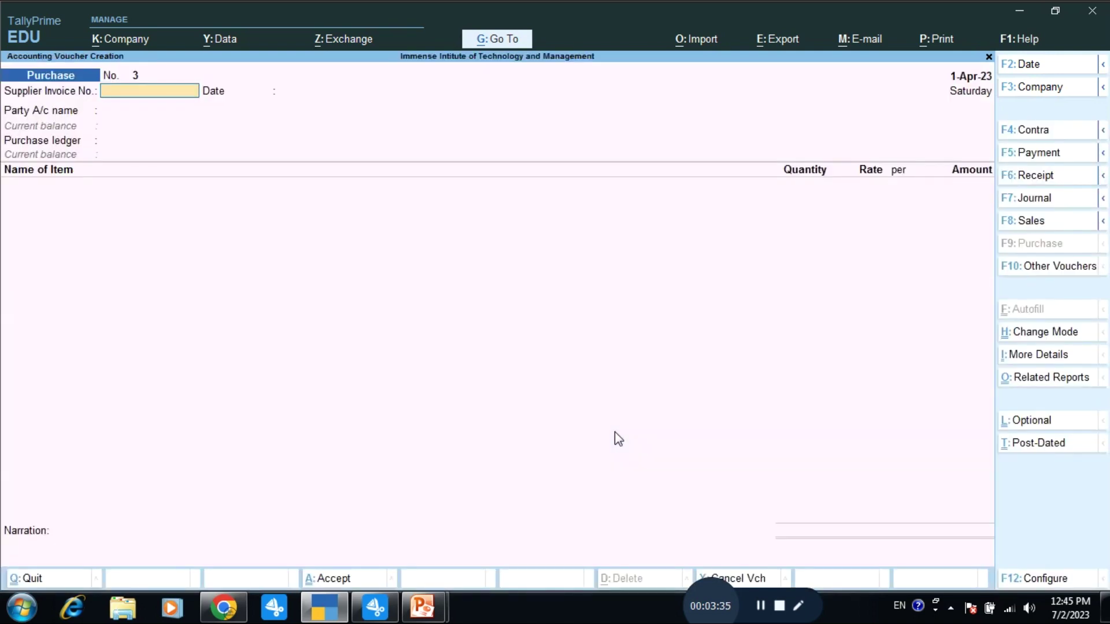
{"action": "type", "text": "1"}
{"action": "key", "text": "Return"}
{"action": "key", "text": "Return"}
Step: Select KANPUR TECHNICAL SALES & SERVICE as the voucher's party, leaving the receipt details blank and the party details at their defaults
{"action": "key", "text": "Down"}
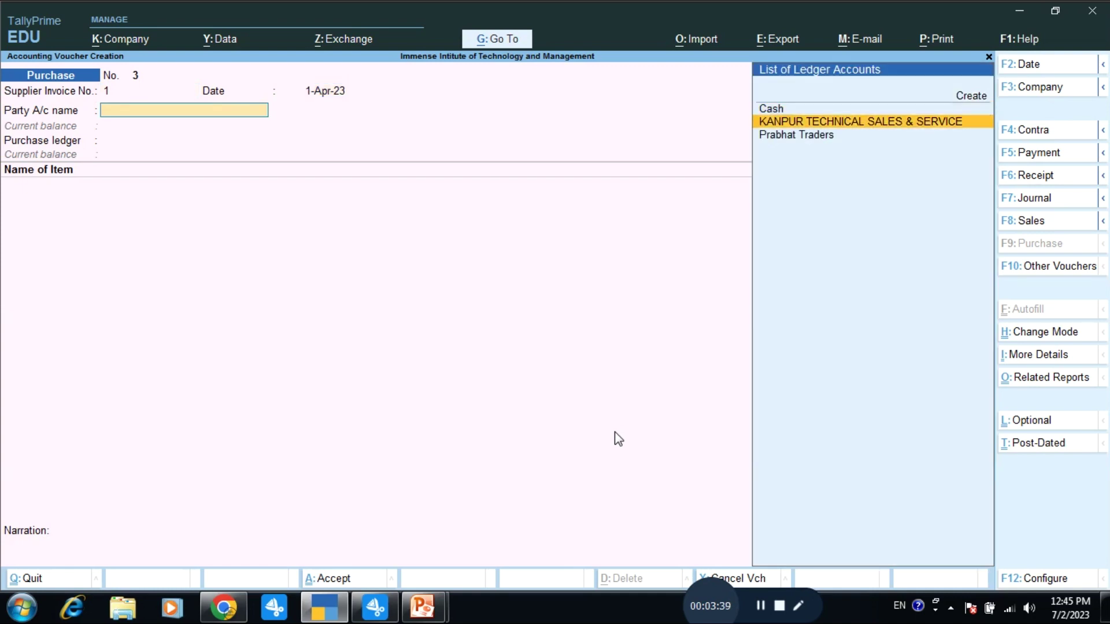
{"action": "key", "text": "Return"}
{"action": "key", "text": "Return"}
{"action": "key", "text": "Return"}
{"action": "key", "text": "Return"}
{"action": "key", "text": "Return"}
{"action": "key", "text": "Return"}
{"action": "key", "text": "Return"}
{"action": "key", "text": "Return"}
{"action": "key", "text": "Return"}
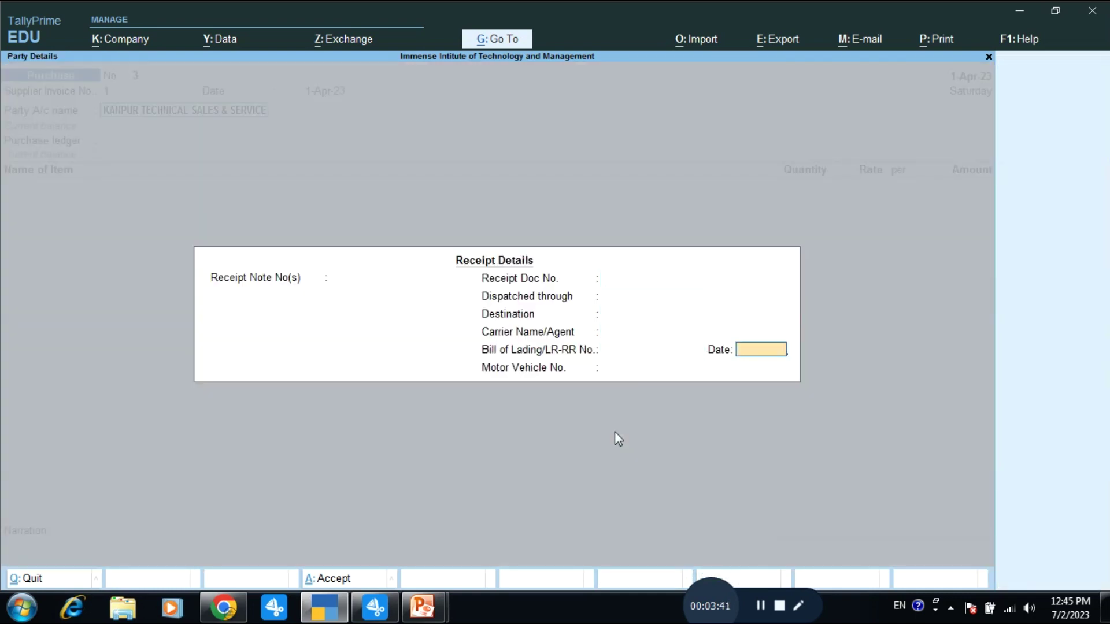
{"action": "key", "text": "Return"}
{"action": "key", "text": "Return"}
{"action": "key", "text": "Return"}
{"action": "key", "text": "Return"}
{"action": "key", "text": "Return"}
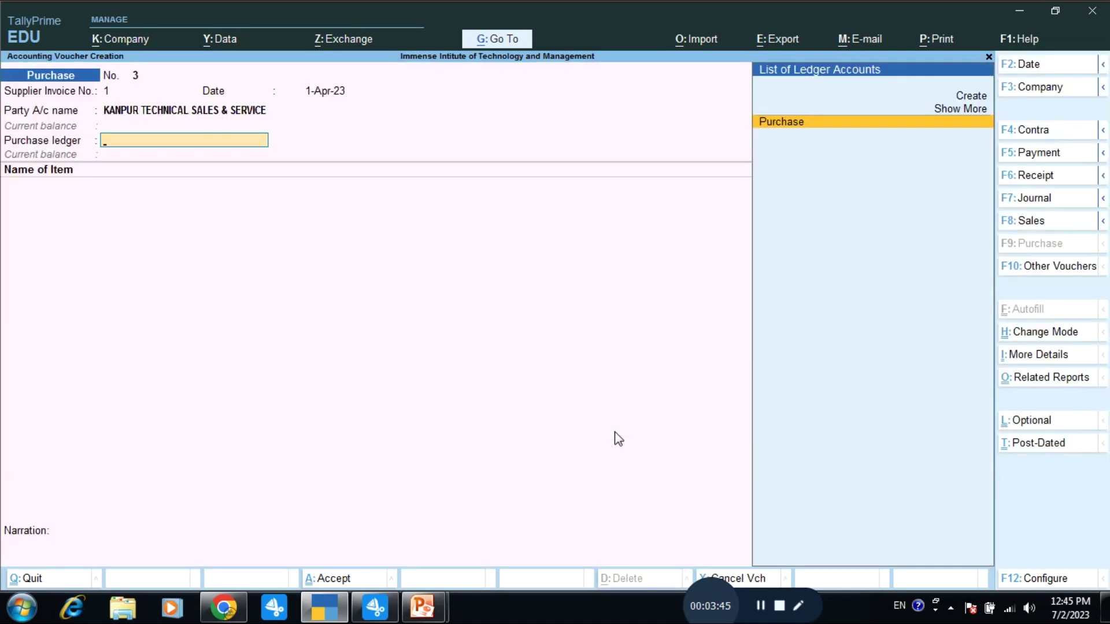
Step: Choose the Purchase ledger and add 10 PCS of HP M 1005 PRINTER at a rate of 16,000.00 per piece
{"action": "key", "text": "Return"}
{"action": "key", "text": "Down"}
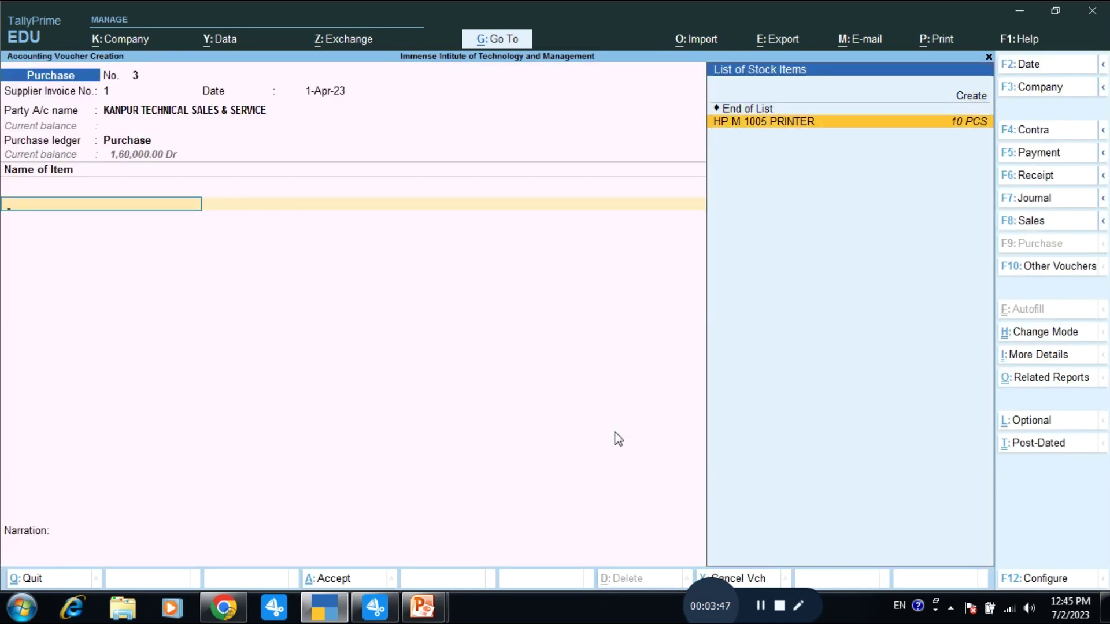
{"action": "key", "text": "Return"}
{"action": "type", "text": "10"}
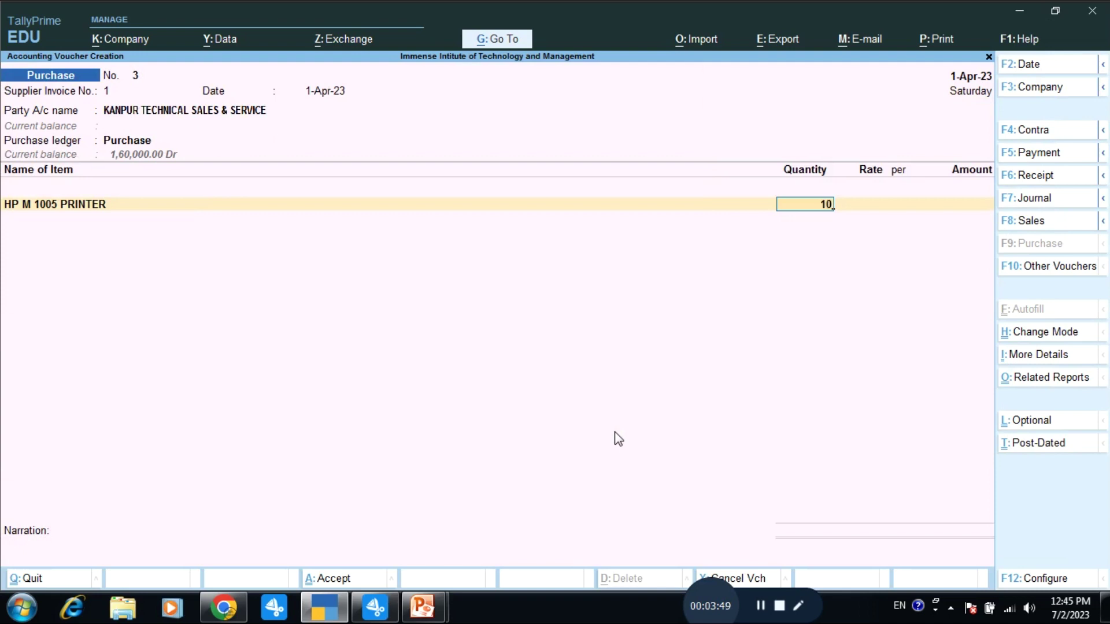
{"action": "key", "text": "Return"}
{"action": "key", "text": "Return"}
{"action": "key", "text": "Return"}
{"action": "key", "text": "Return"}
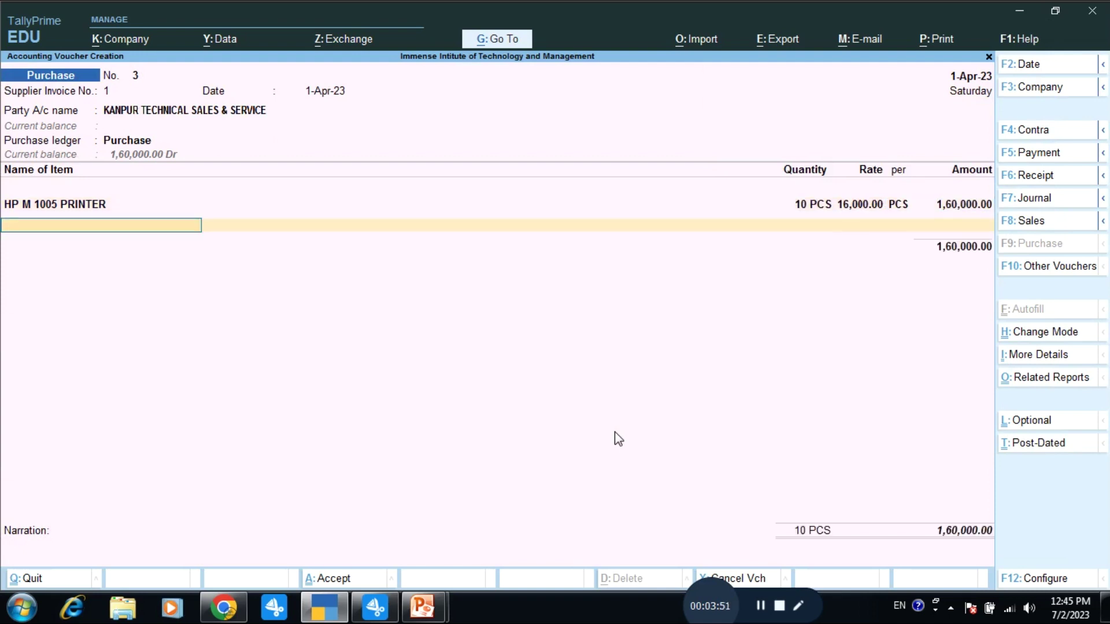
Step: End the item list and add the IGST 18% tax ledger to the purchase voucher
{"action": "key", "text": "Return"}
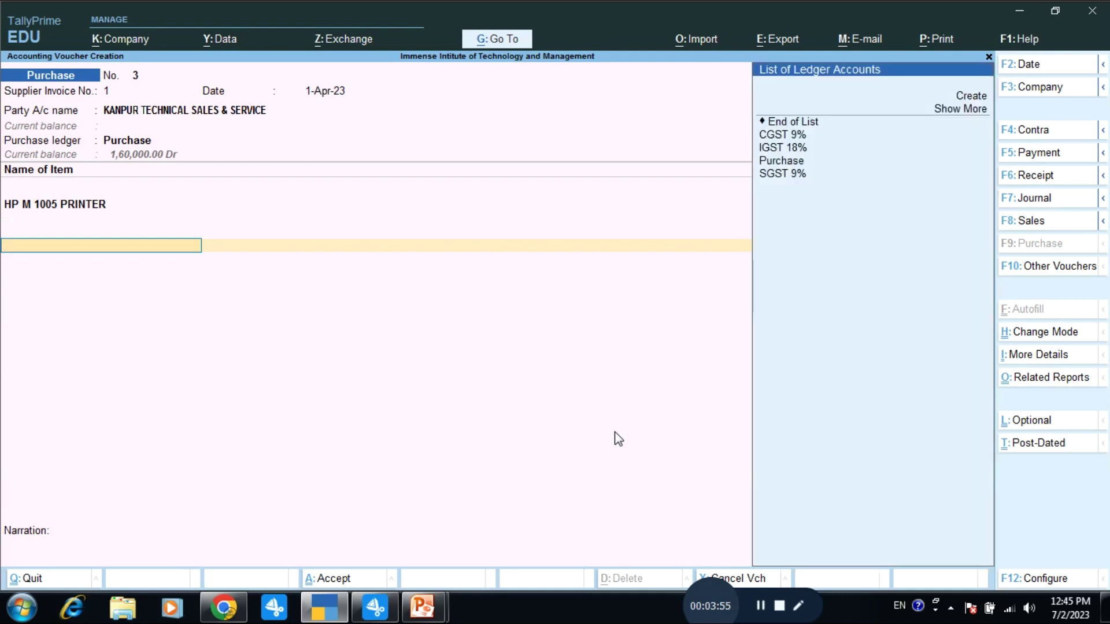
{"action": "key", "text": "Down"}
{"action": "key", "text": "Down"}
{"action": "key", "text": "Down"}
{"action": "key", "text": "Down"}
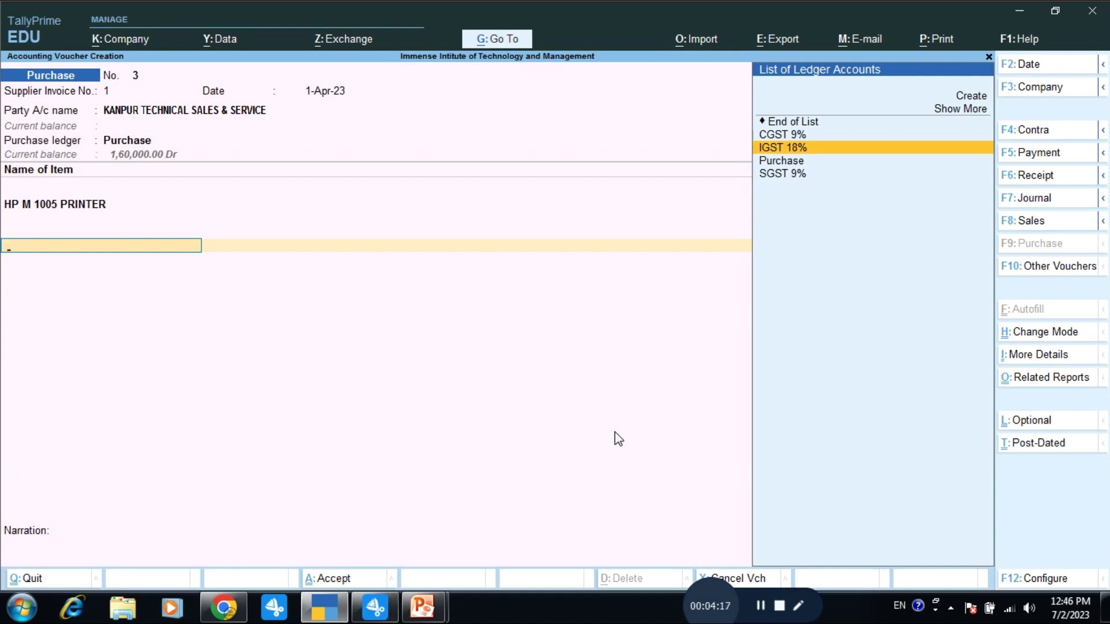
{"action": "key", "text": "Return"}
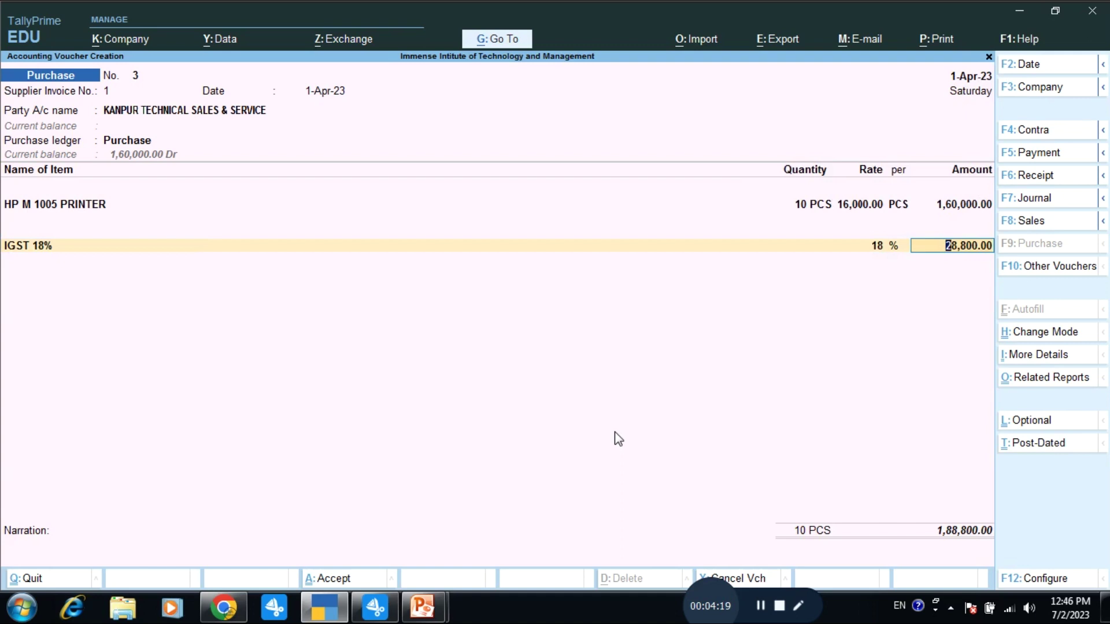
Step: Accept the calculated IGST amount and the remaining details at their defaults, and save the purchase voucher
{"action": "key", "text": "Return"}
{"action": "key", "text": "Return"}
{"action": "key", "text": "Return"}
{"action": "key", "text": "Return"}
{"action": "key", "text": "Return"}
{"action": "key", "text": "Return"}
{"action": "key", "text": "Return"}
{"action": "key", "text": "Return"}
{"action": "key", "text": "Return"}
{"action": "left_click", "coordinate": [760, 607]}
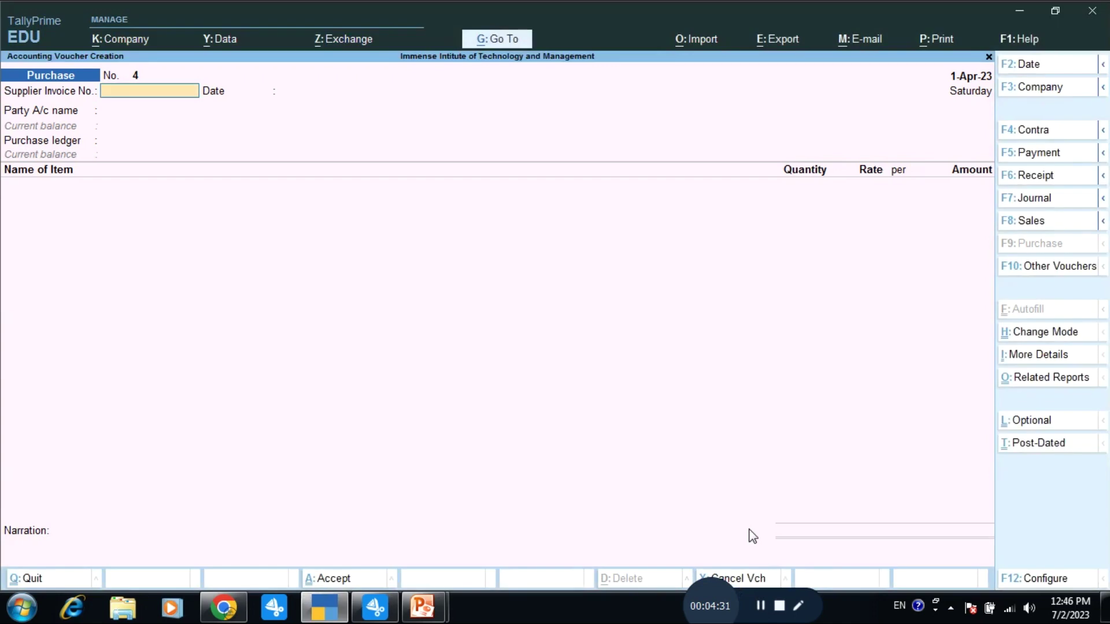
Step: Leave voucher entry and open the B2B Invoices - 3, 4A register of the GSTR-2 report to review the supplier-wise tax
{"action": "key", "text": "Escape"}
{"action": "key", "text": "Down"}
{"action": "key", "text": "Down"}
{"action": "key", "text": "Down"}
{"action": "key", "text": "Down"}
{"action": "key", "text": "Down"}
{"action": "key", "text": "Down"}
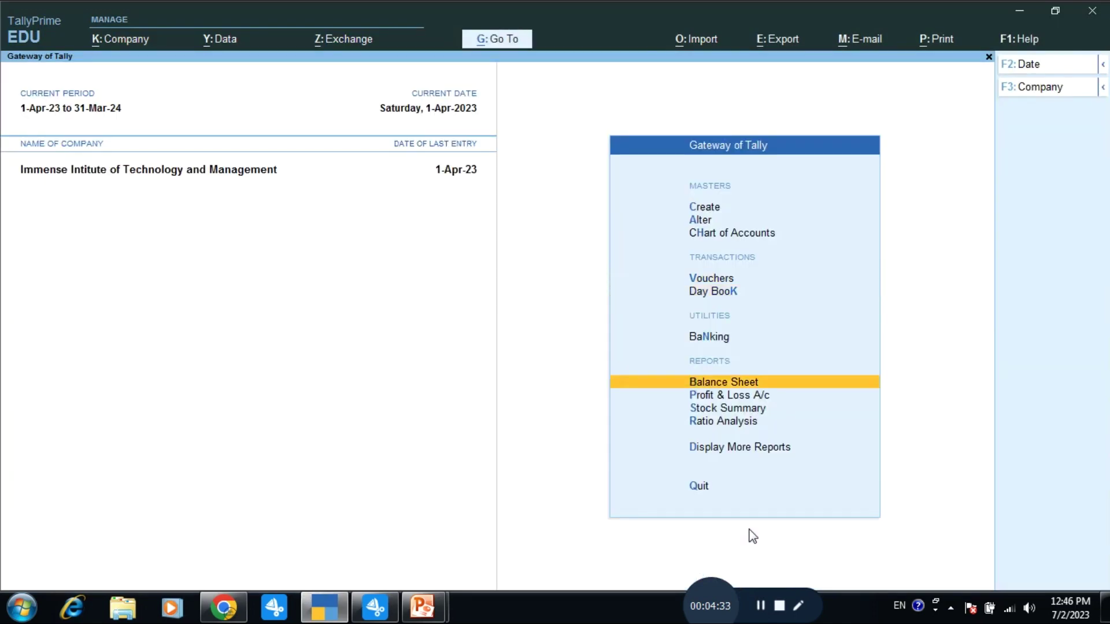
{"action": "key", "text": "Up"}
{"action": "key", "text": "Up"}
{"action": "key", "text": "Up"}
{"action": "key", "text": "Return"}
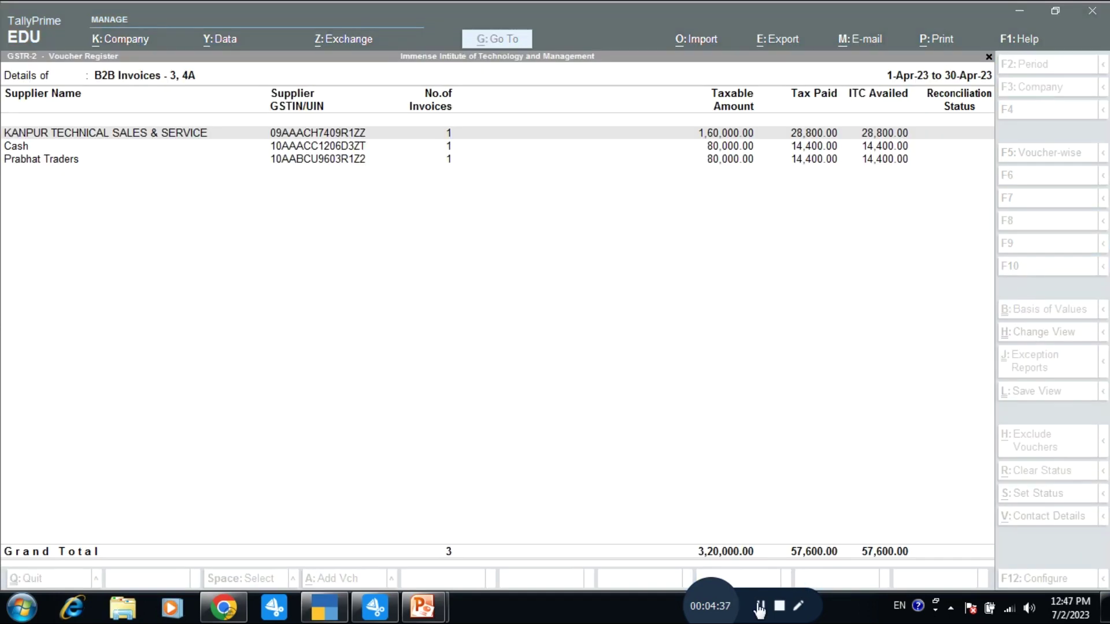
{"action": "left_click", "coordinate": [685, 442]}
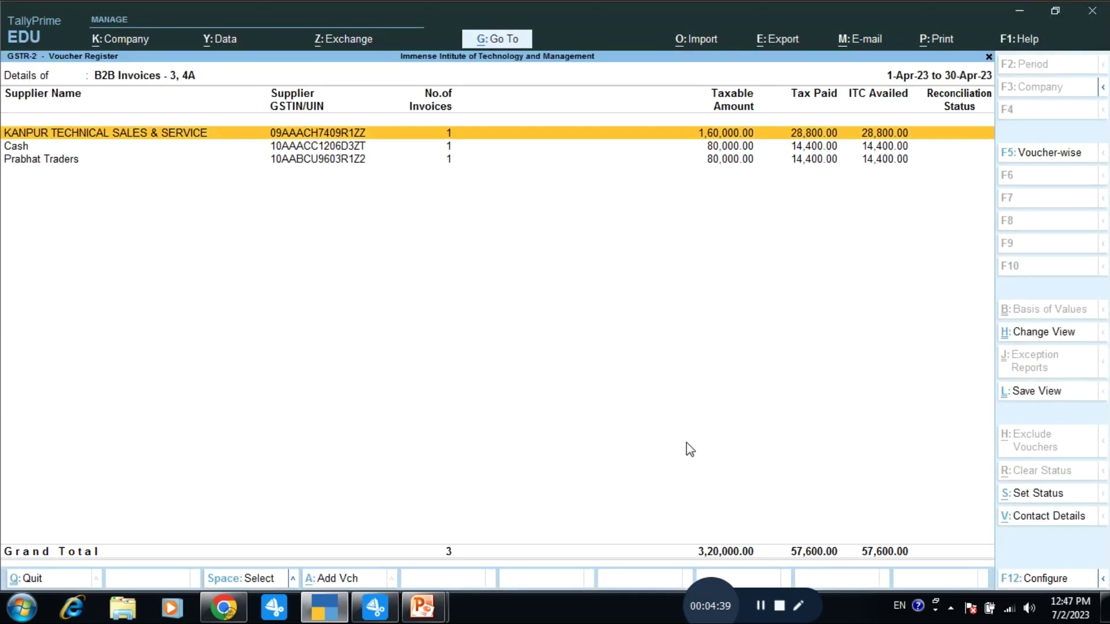
Step: Close the B2B invoice register and the GSTR-2 report, returning to the Display More Reports list
{"action": "key", "text": "Escape"}
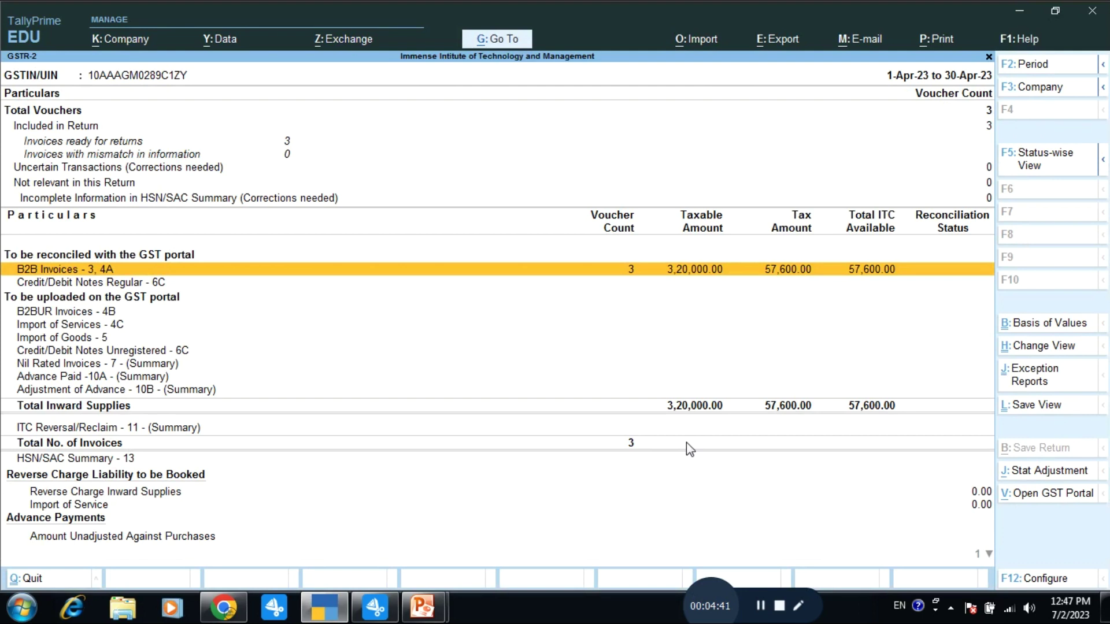
{"action": "key", "text": "Escape"}
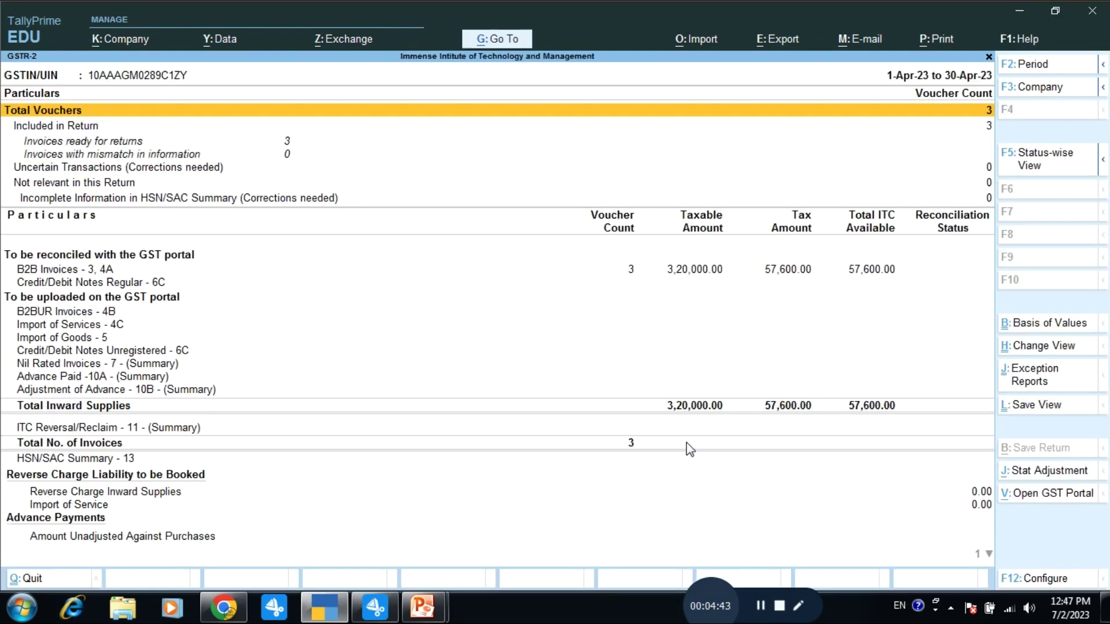
{"action": "key", "text": "Escape"}
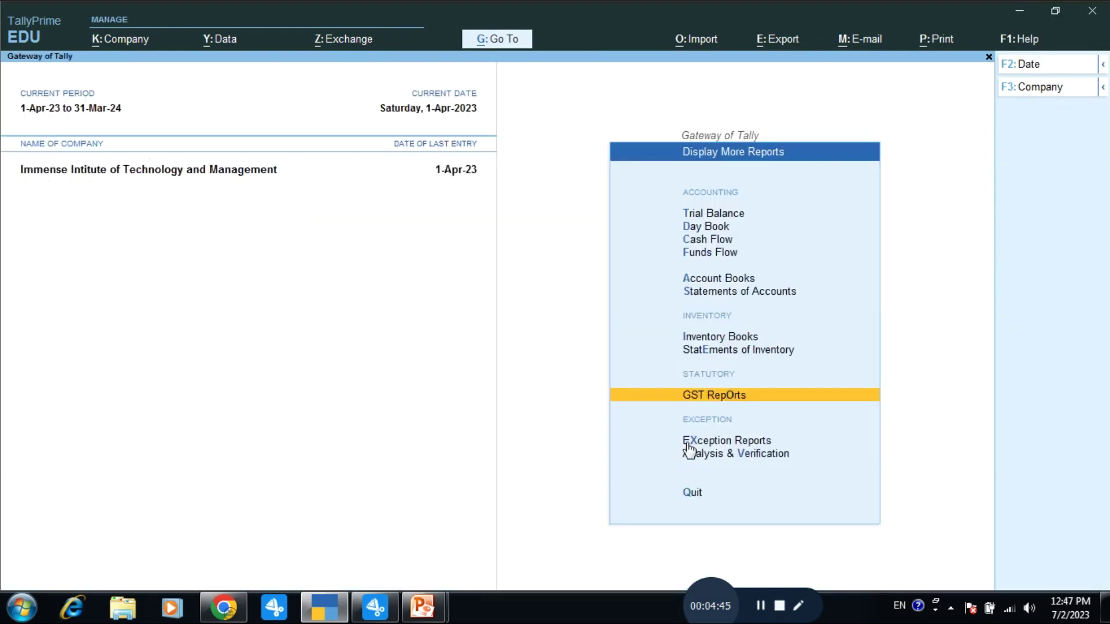